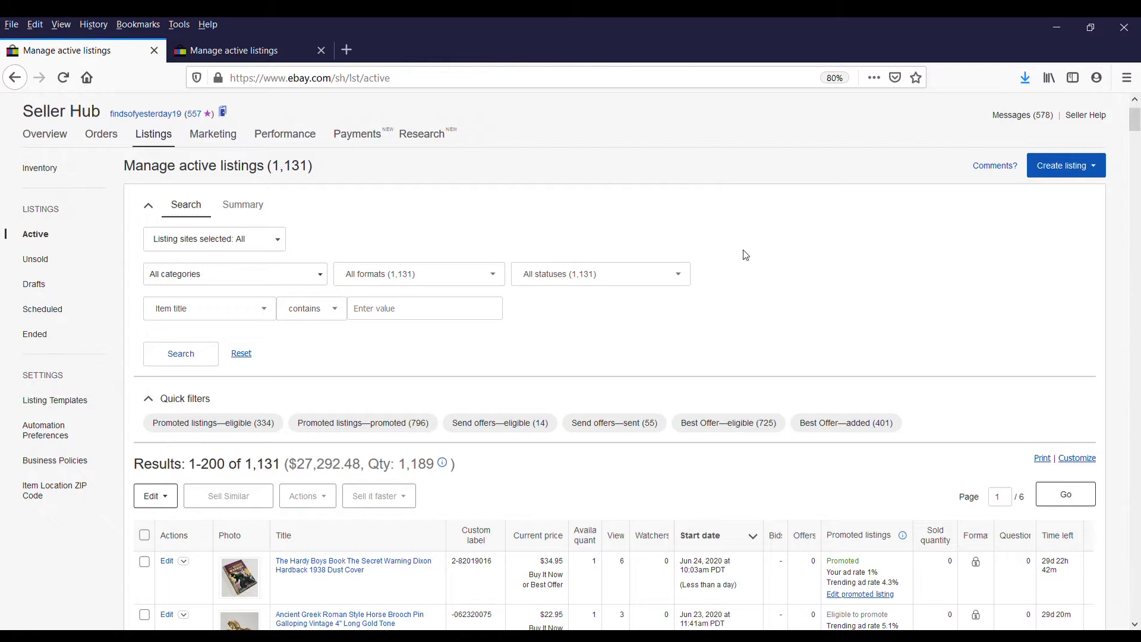
scroll(746, 256, down, 1)
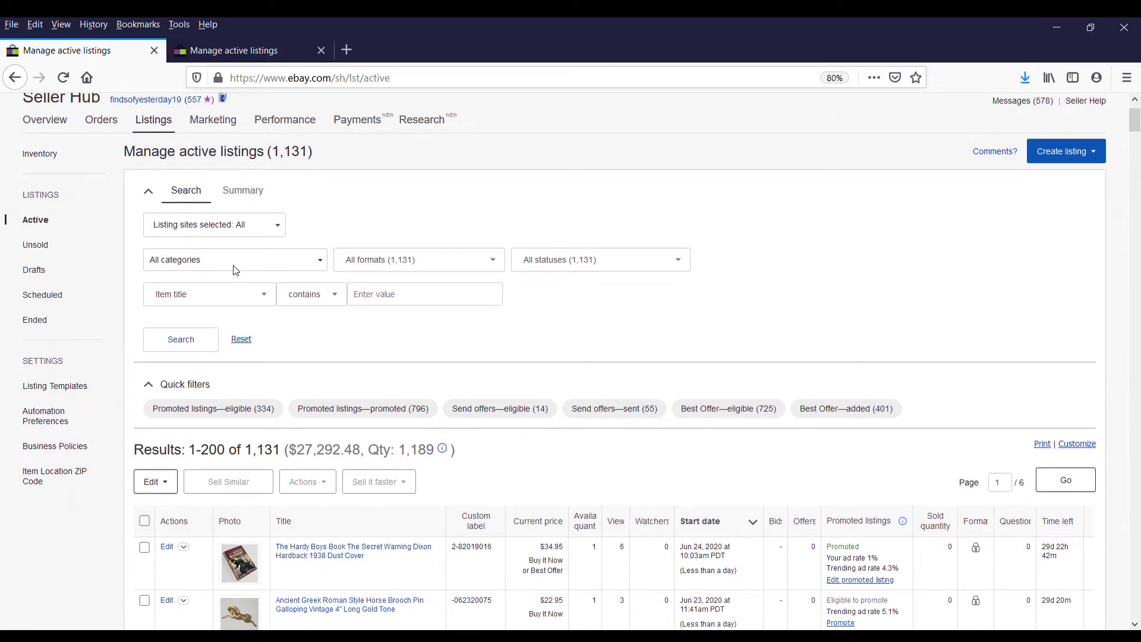
mouse_move(167, 133)
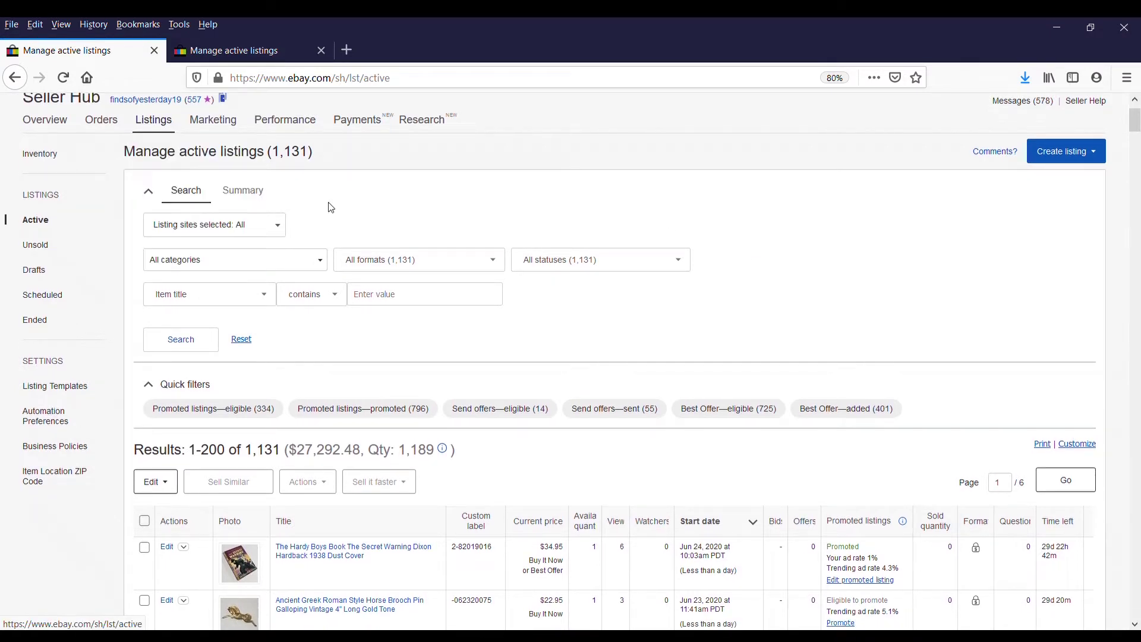
scroll(544, 367, down, 2)
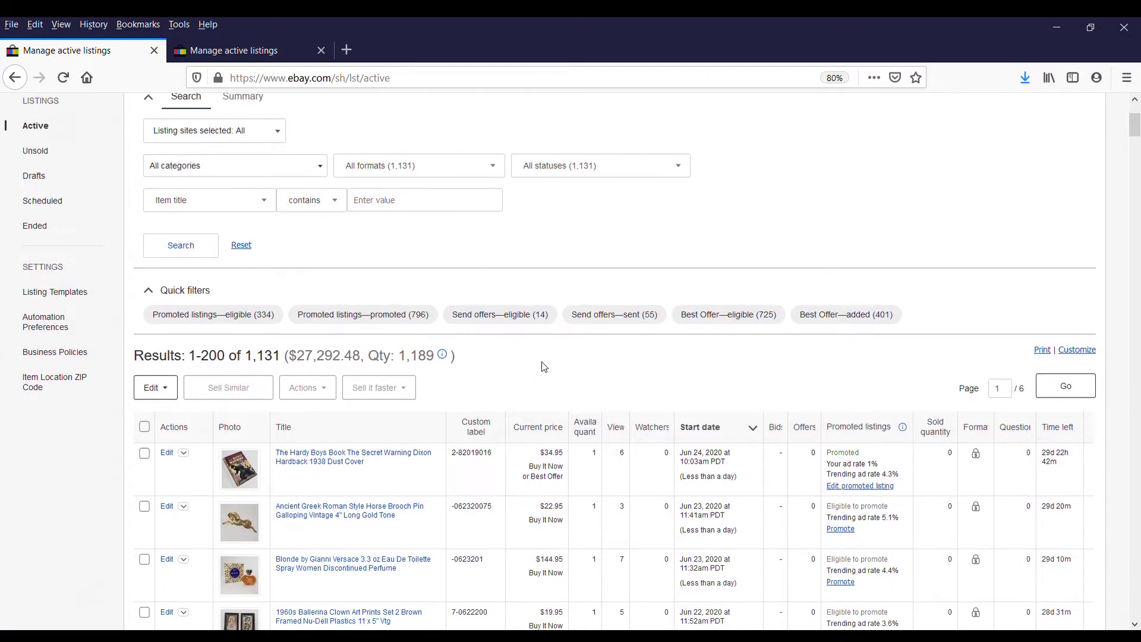
scroll(544, 366, up, 2)
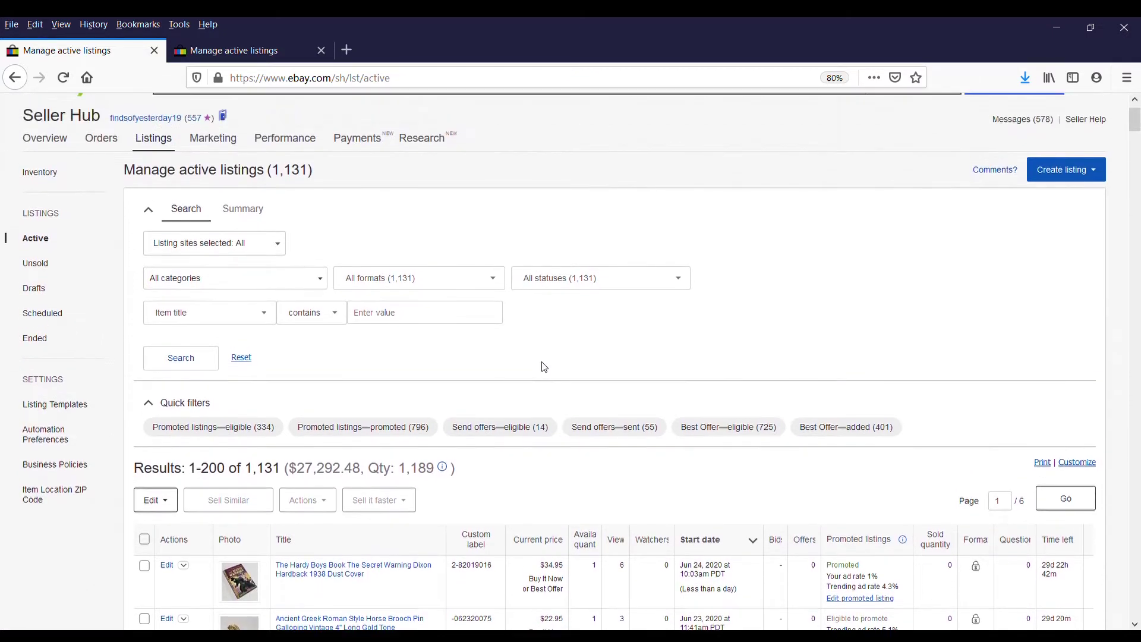
scroll(544, 367, down, 3)
scroll(550, 365, down, 1)
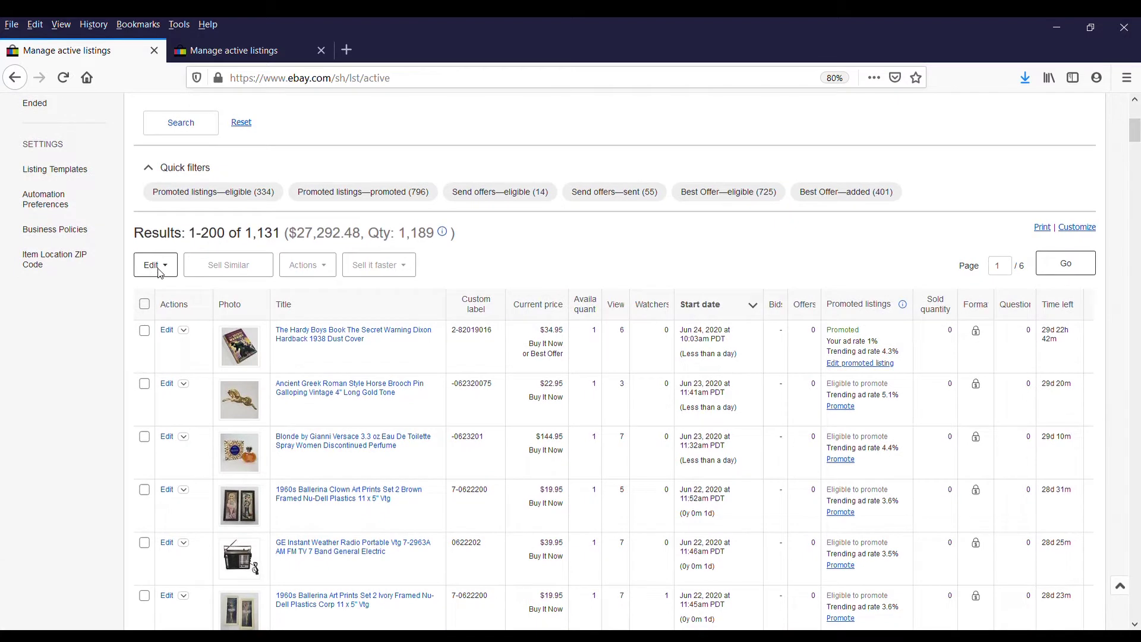
click(157, 267)
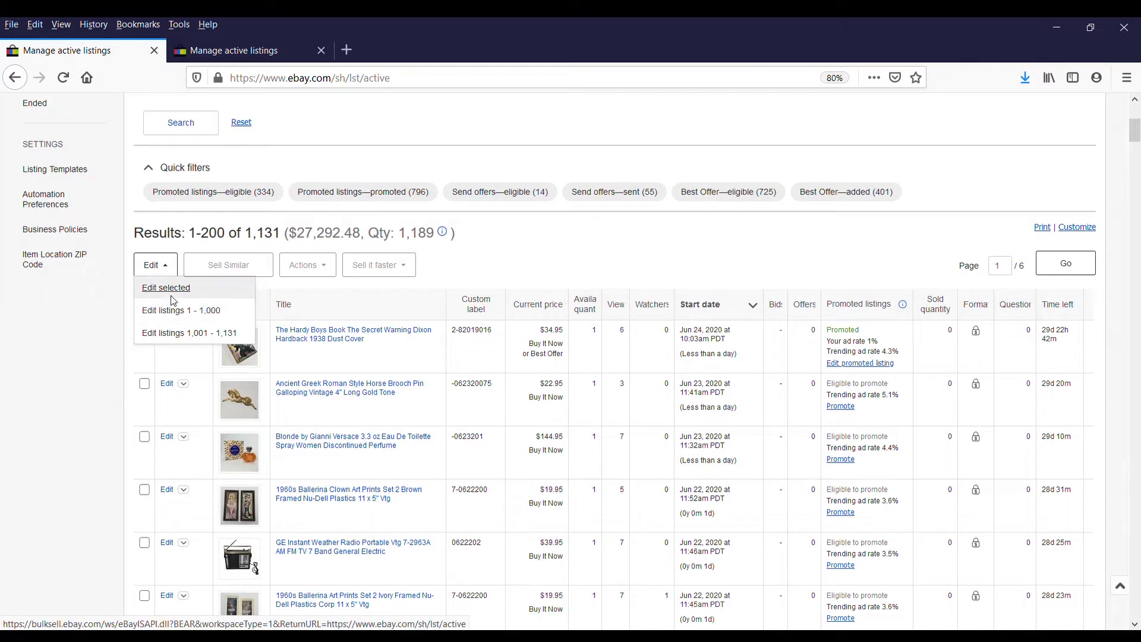
click(141, 287)
click(144, 305)
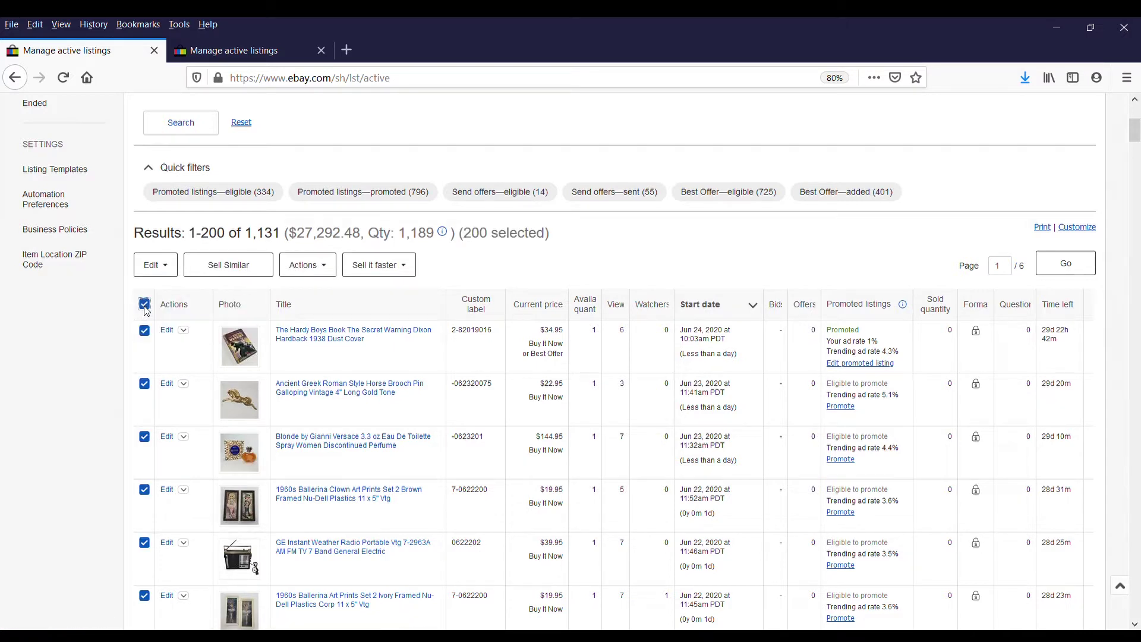
click(144, 305)
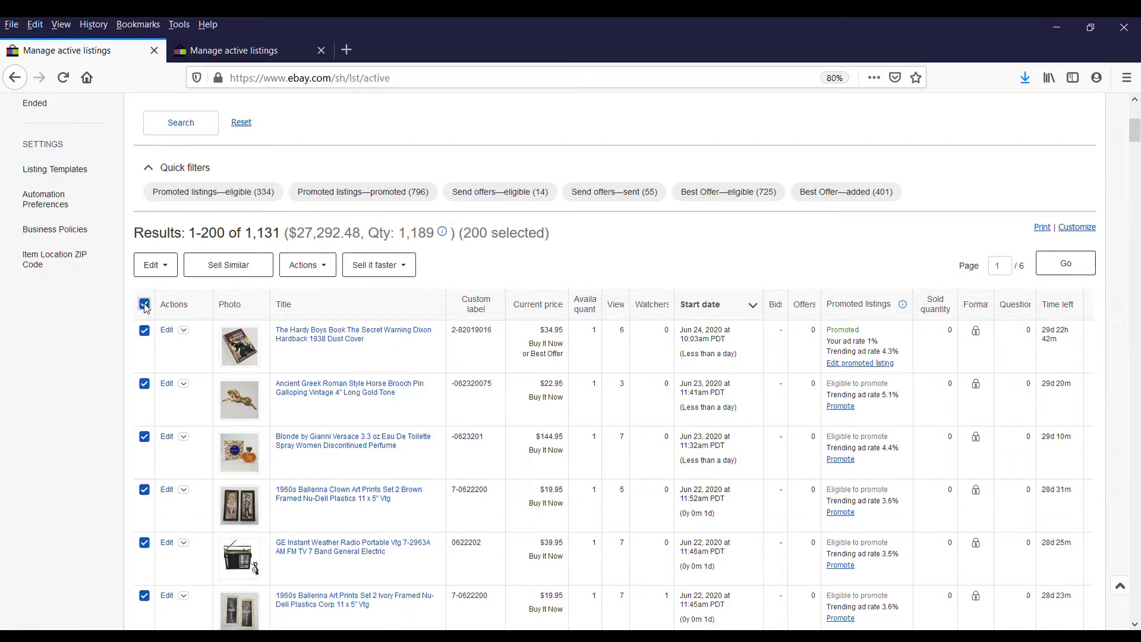
- Open active listings 1 - 1,000 for bulk editing
click(165, 270)
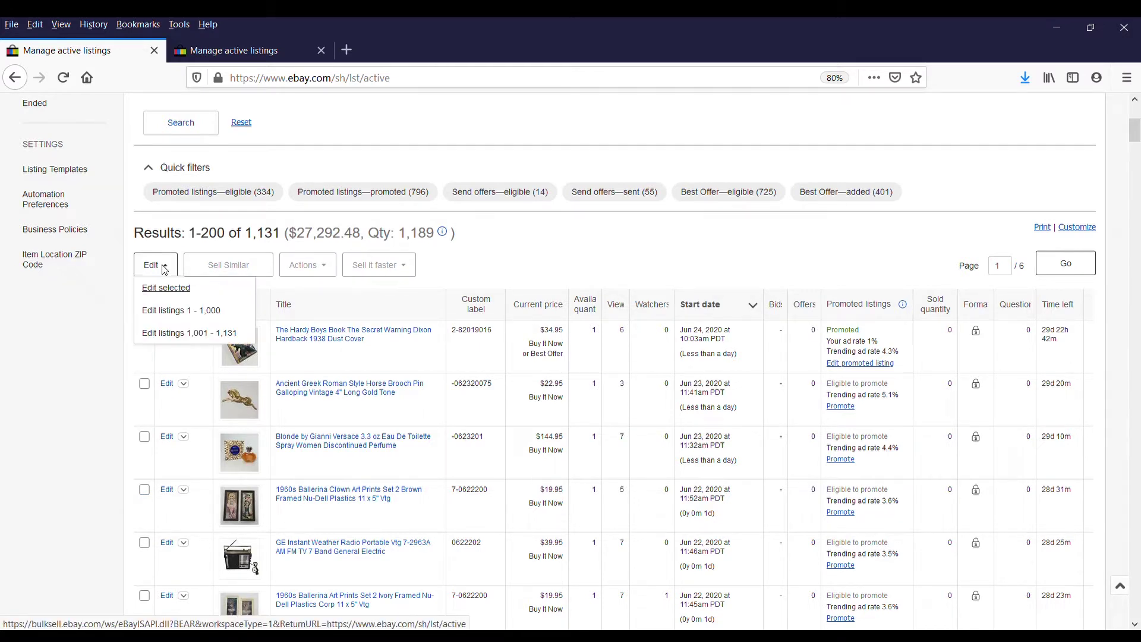
click(174, 310)
- Examine the errors and informational notices in the notifications for the listings opened in bulk
scroll(367, 293, down, 2)
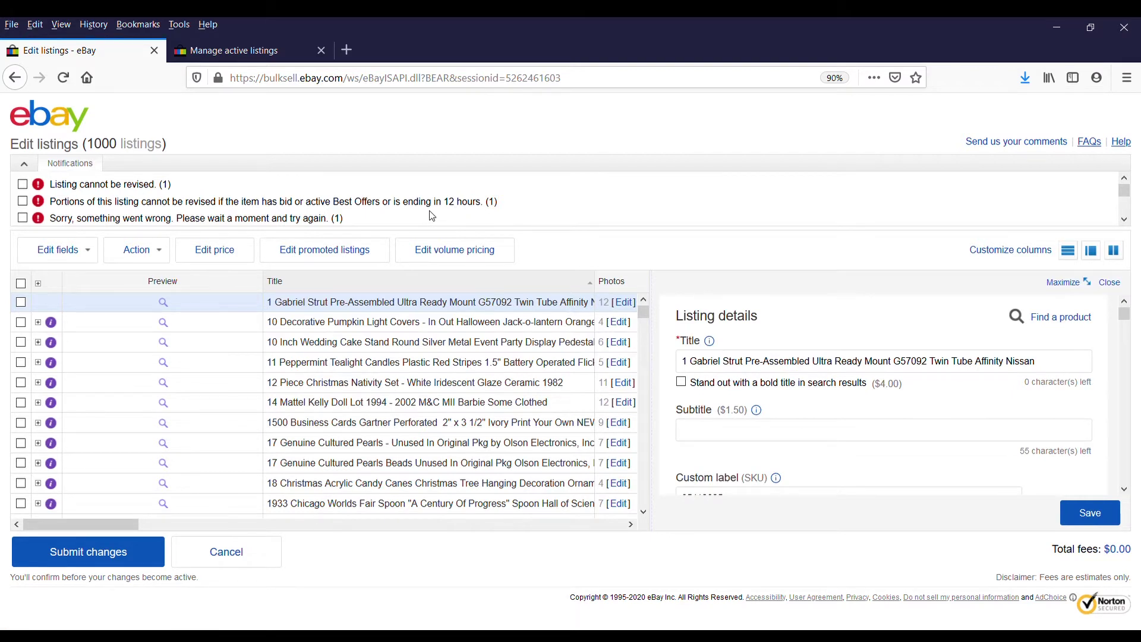
scroll(237, 197, down, 1)
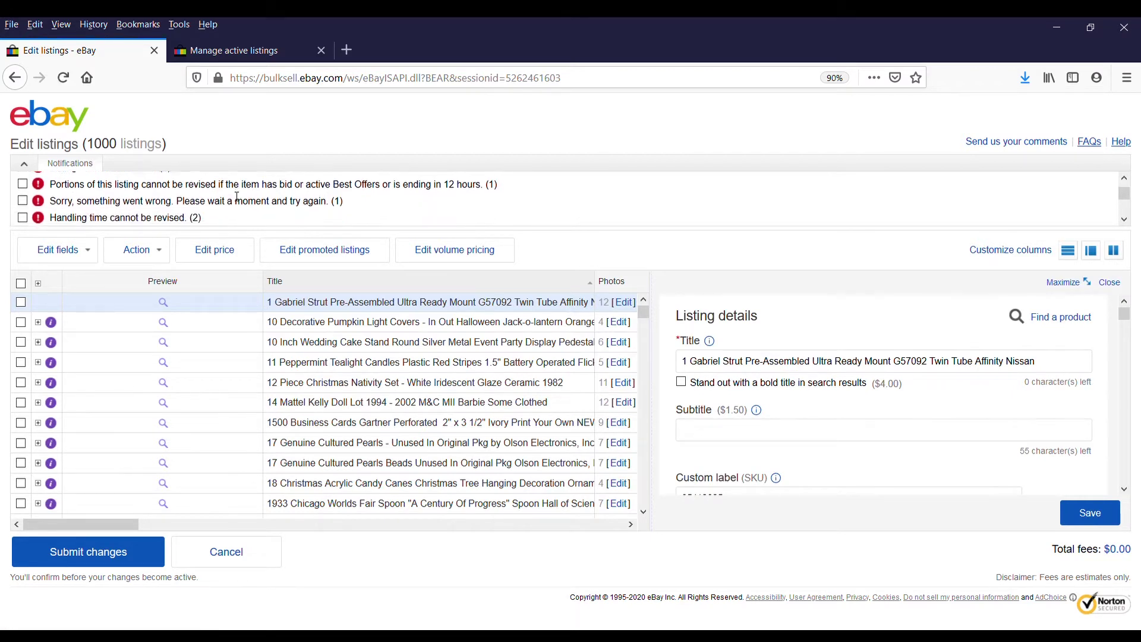
scroll(237, 197, down, 2)
scroll(233, 196, up, 1)
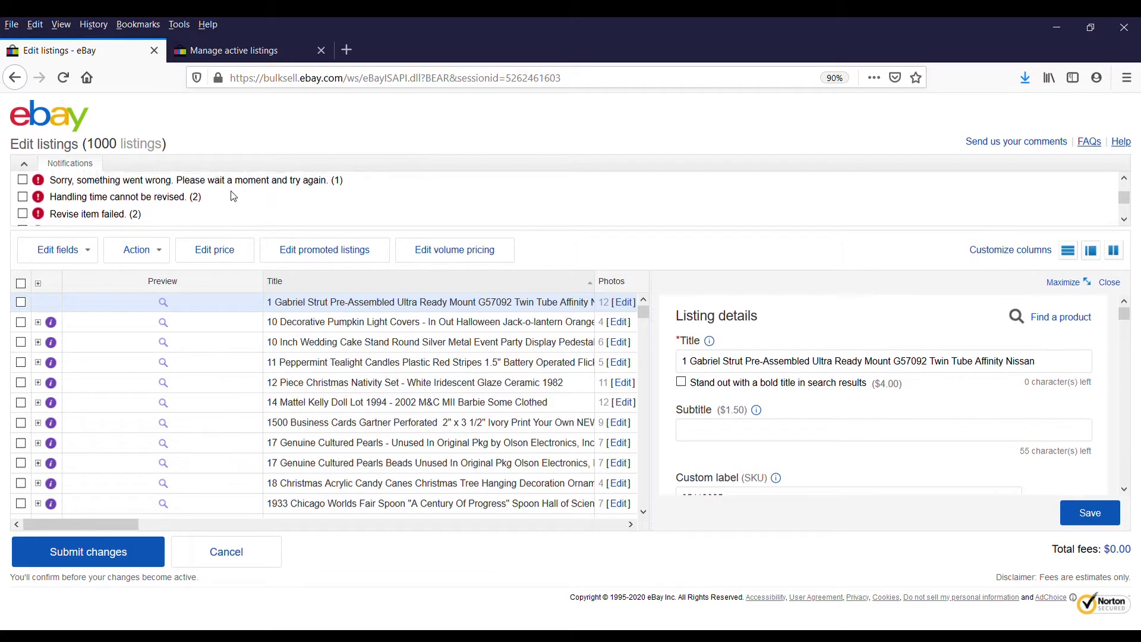
scroll(233, 197, up, 2)
scroll(234, 197, down, 1)
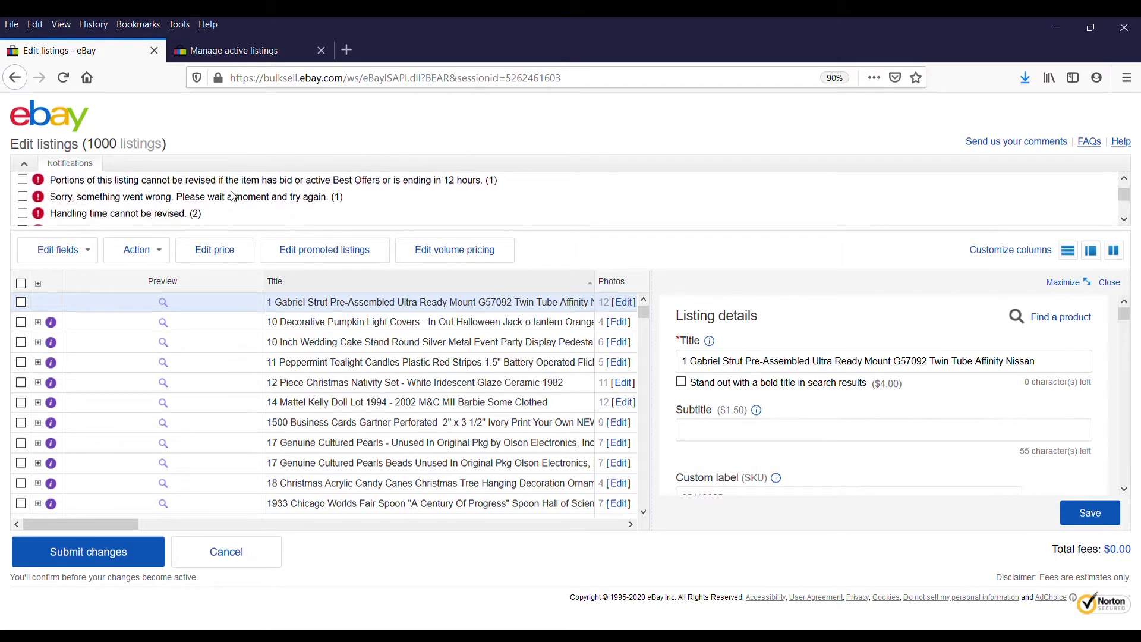
scroll(233, 197, up, 1)
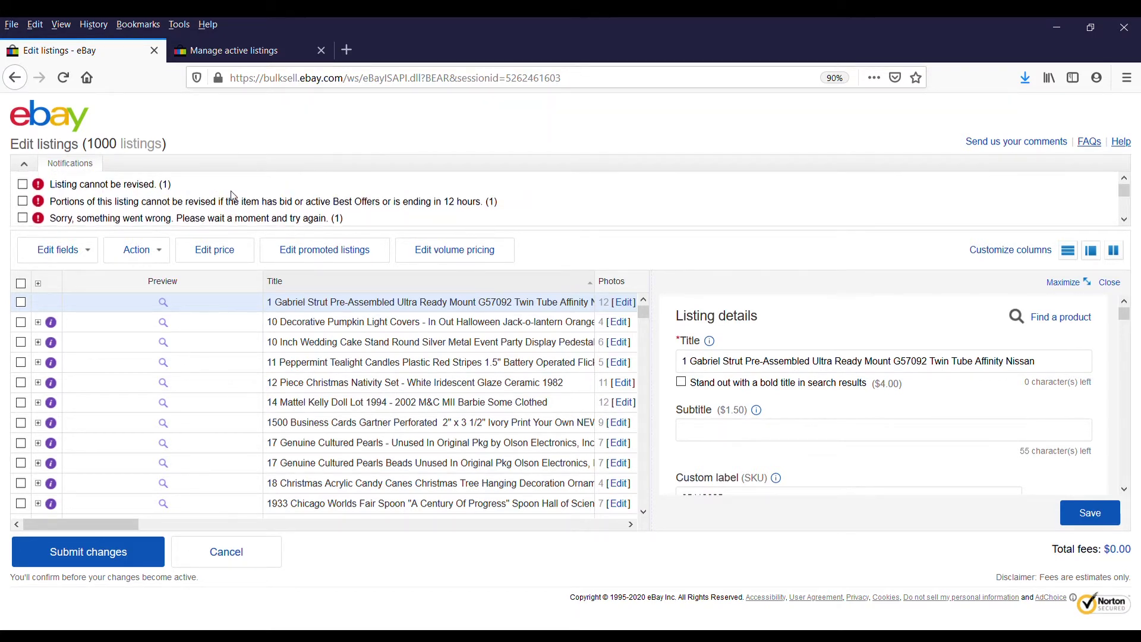
scroll(233, 196, down, 5)
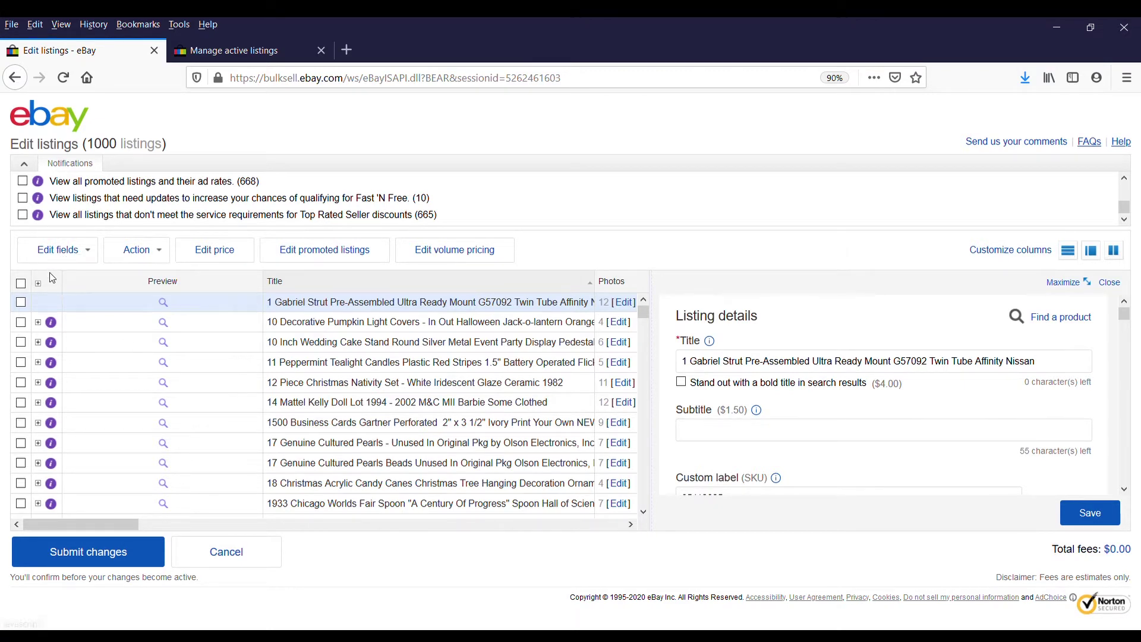
- Select all listings, try changing their shipping policy to "Calculated:USPS Priority,1 business day", and close the business policies dialog without saving
click(22, 284)
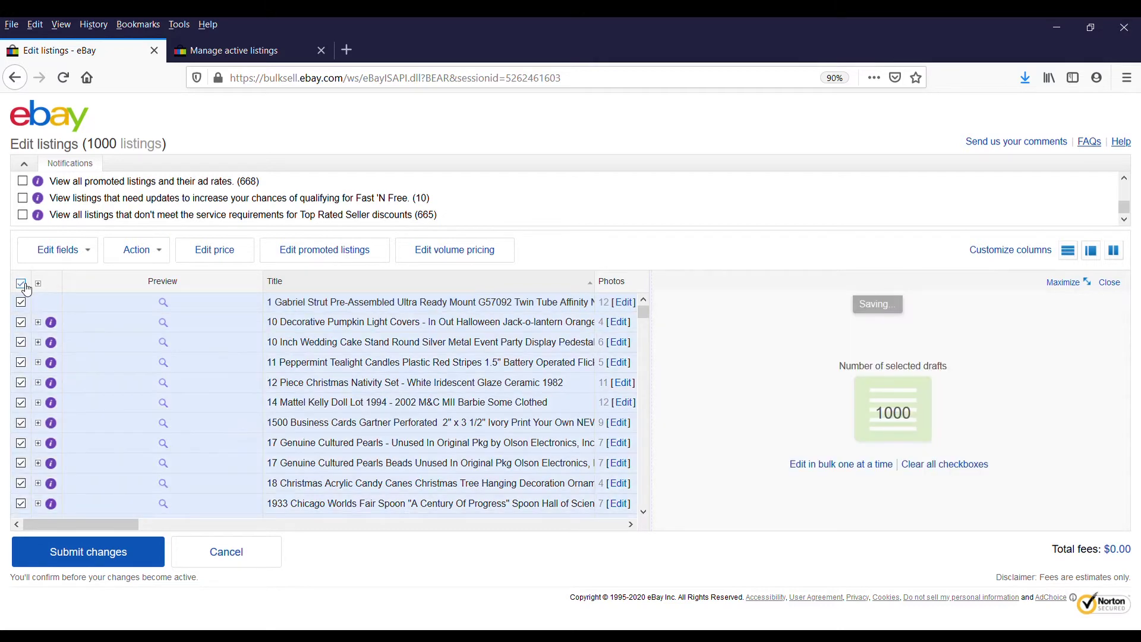
click(85, 255)
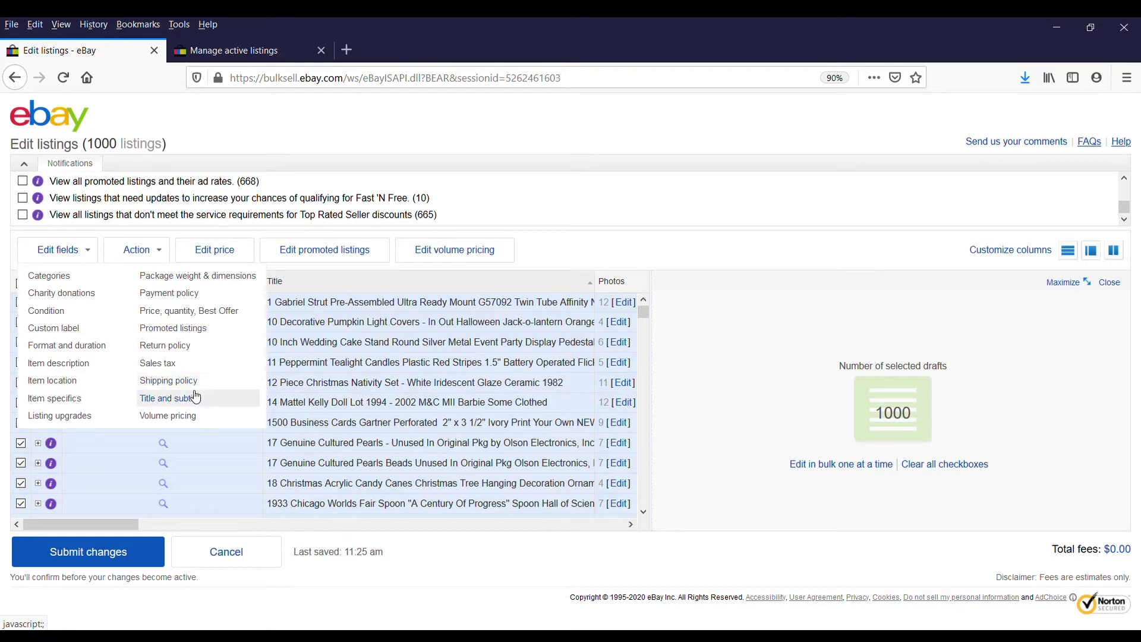
click(195, 386)
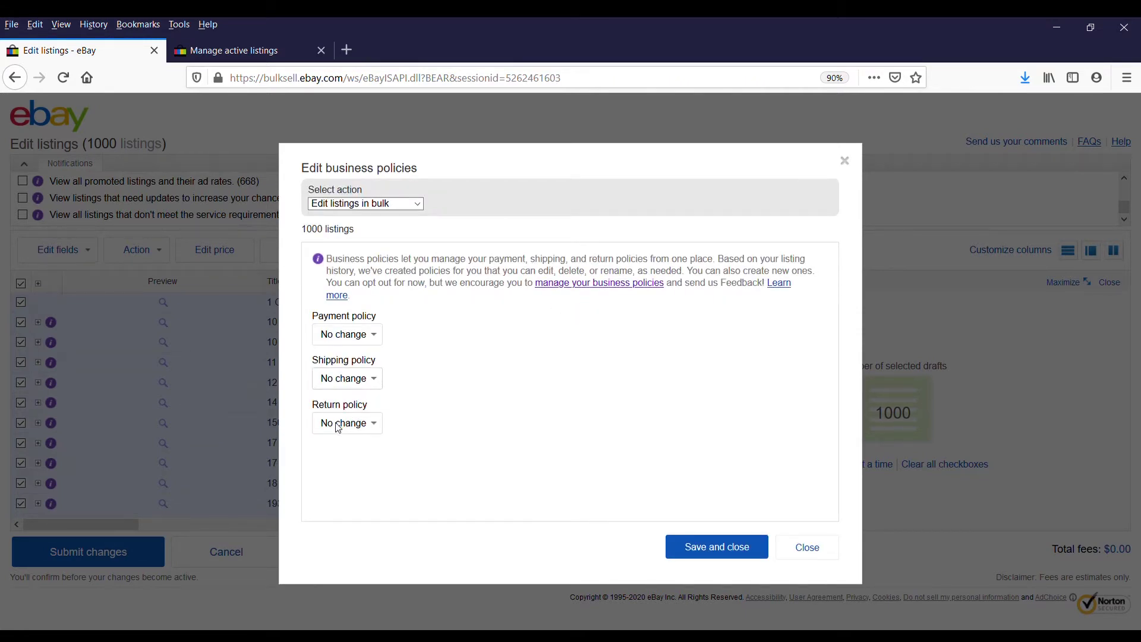
click(337, 424)
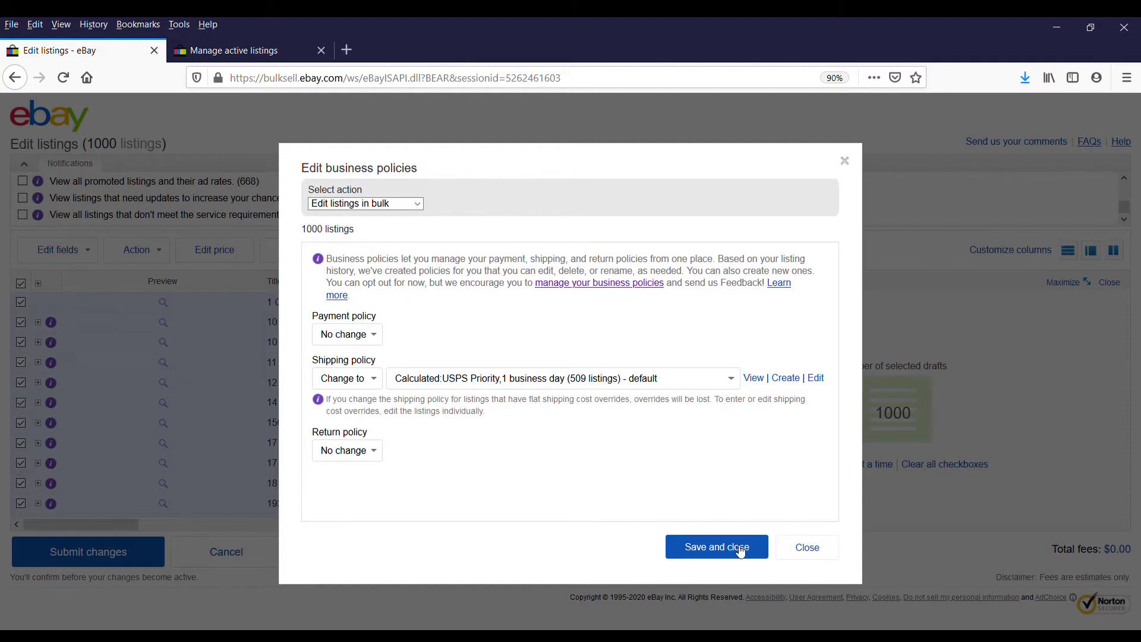
click(808, 547)
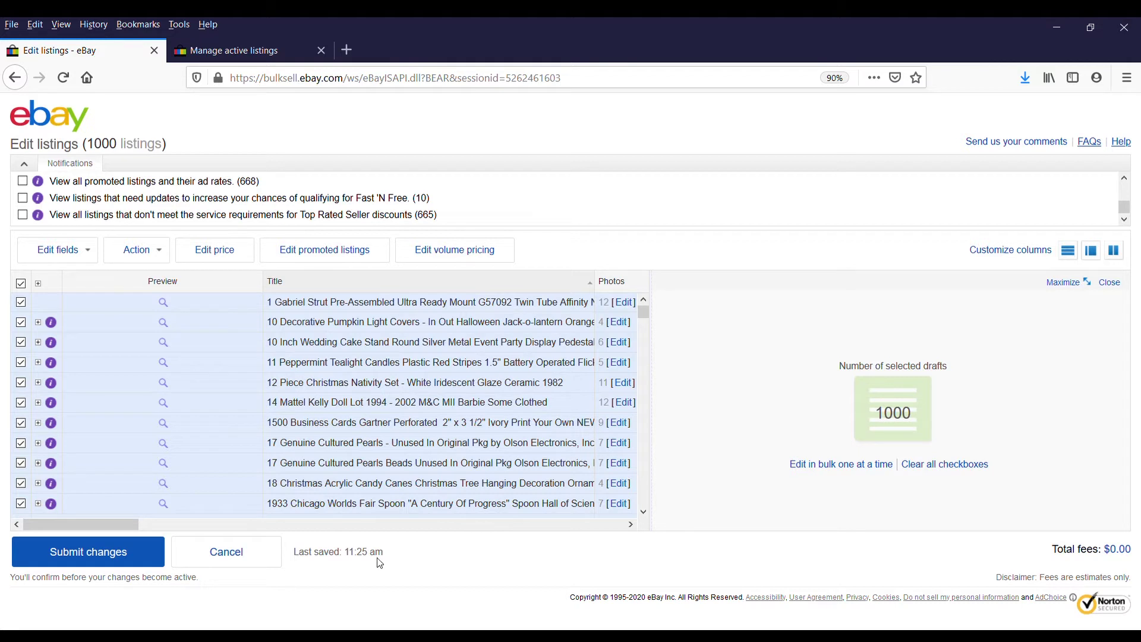
- Submit the bulk listing changes and confirm the submission
click(119, 559)
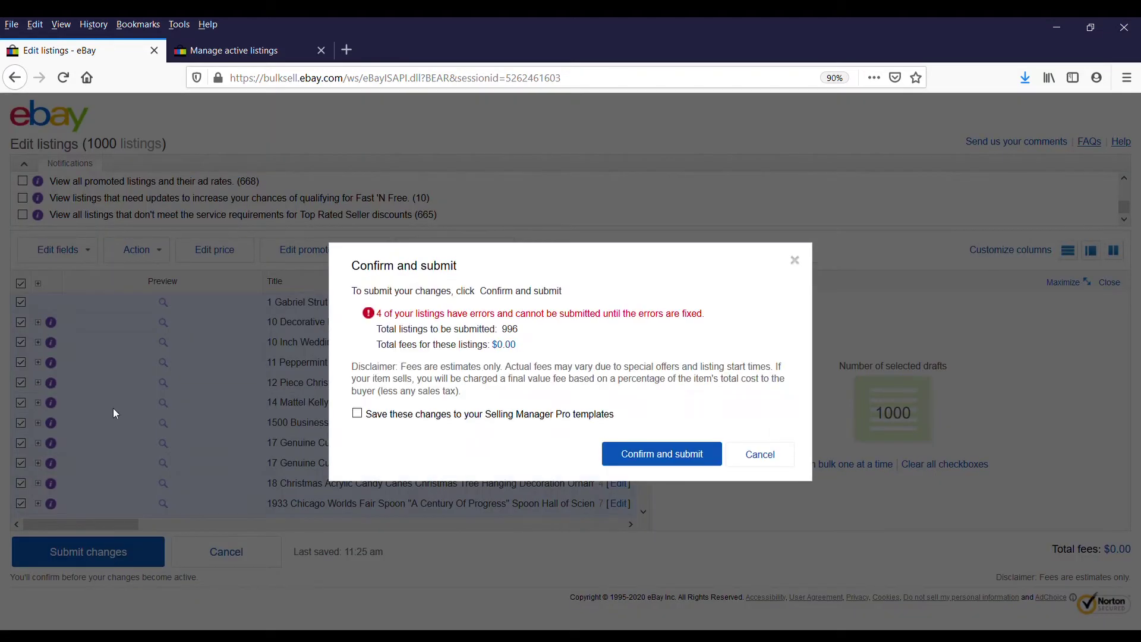
click(670, 461)
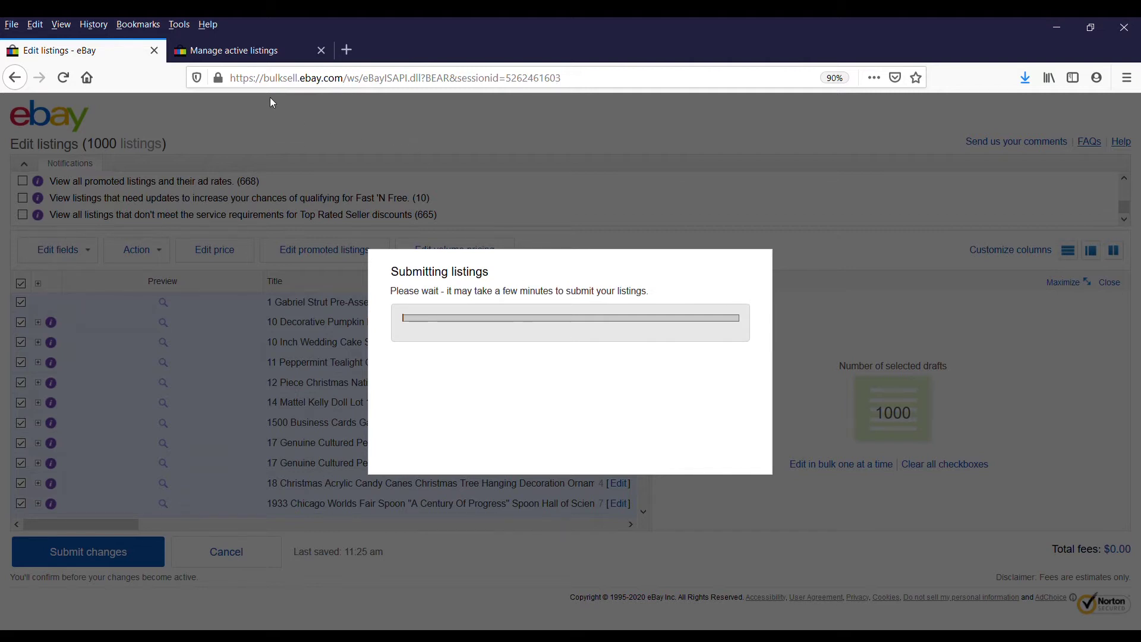
- Switch to the other Manage active listings page and open the seller's business policies
click(232, 56)
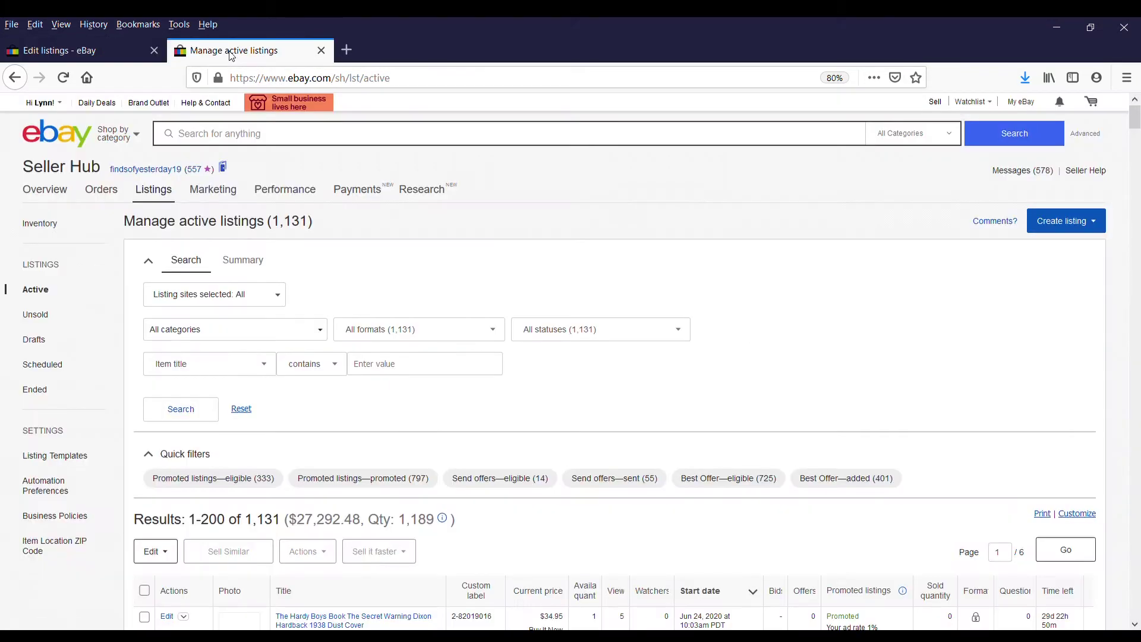
scroll(289, 291, down, 3)
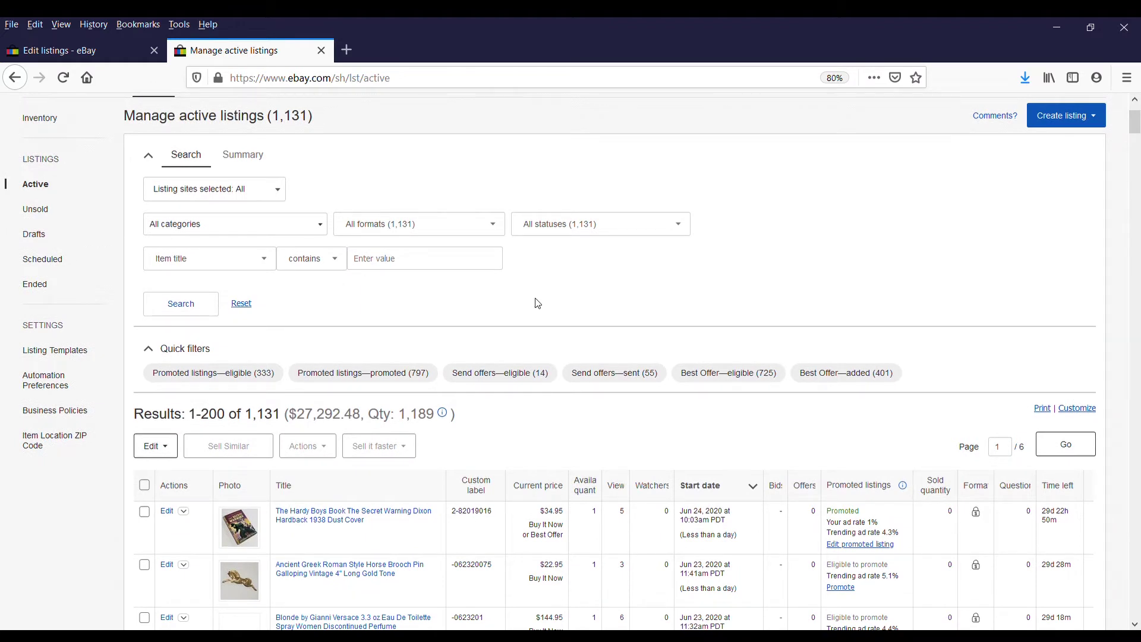
click(80, 418)
- Examine the payment, return and shipping policies on both pages of the list, including how many listings use each one
scroll(409, 443, down, 4)
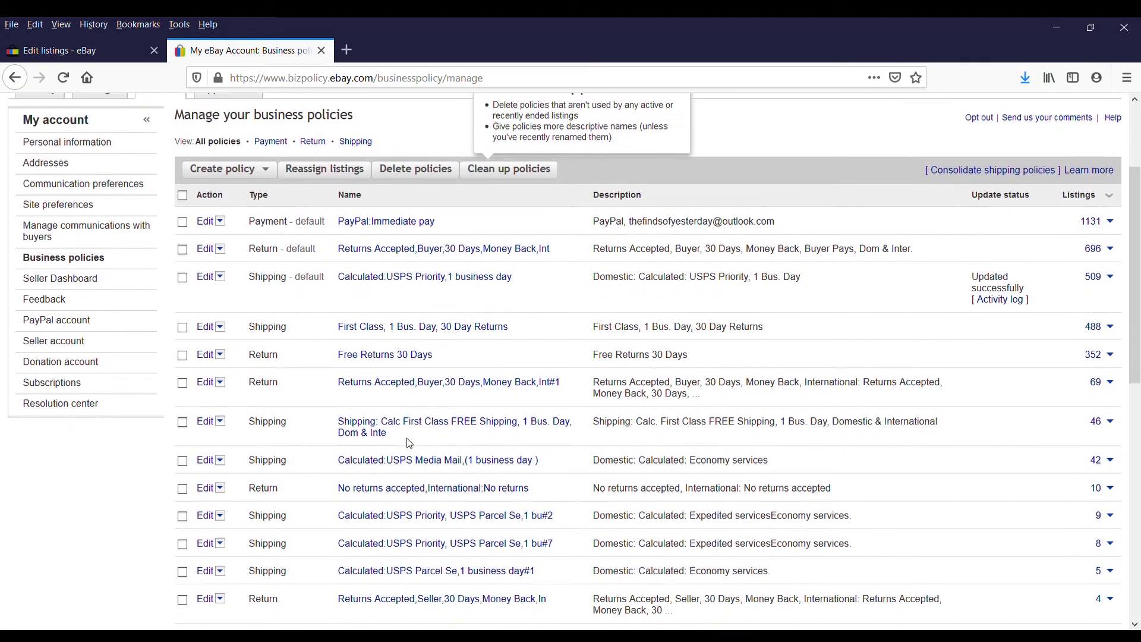
scroll(409, 442, down, 7)
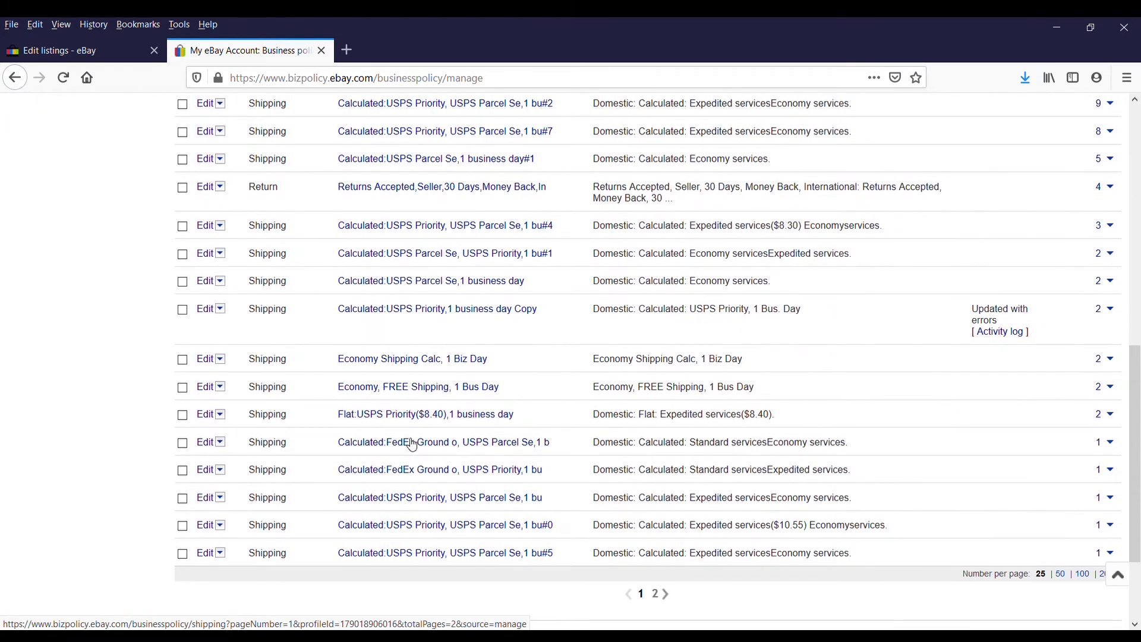
click(660, 599)
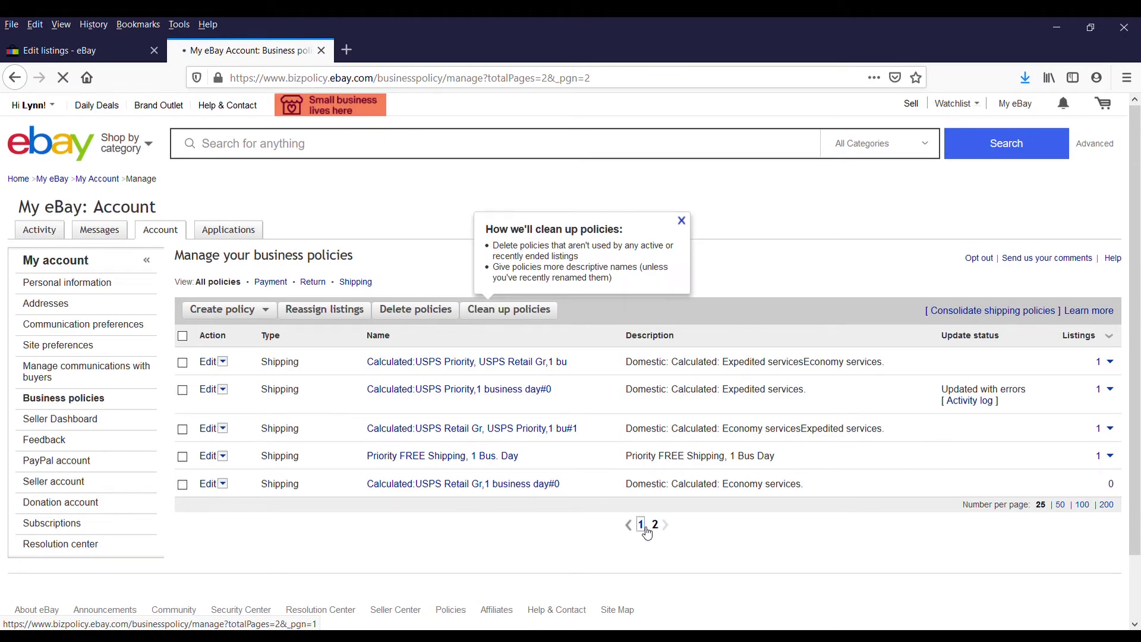
scroll(648, 534, down, 3)
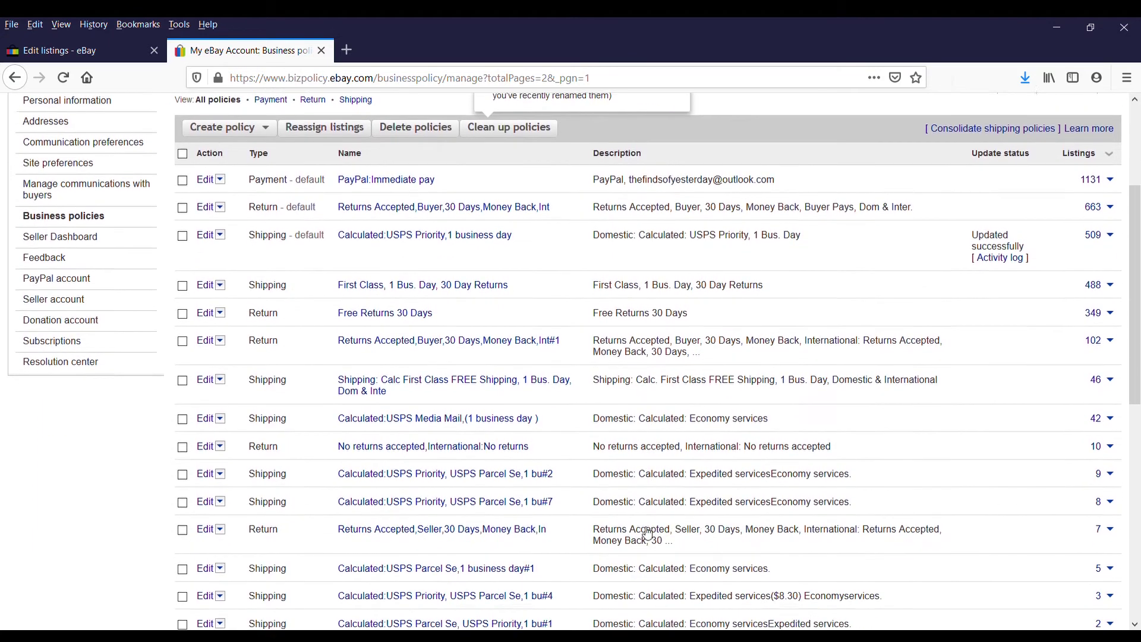
scroll(648, 534, down, 1)
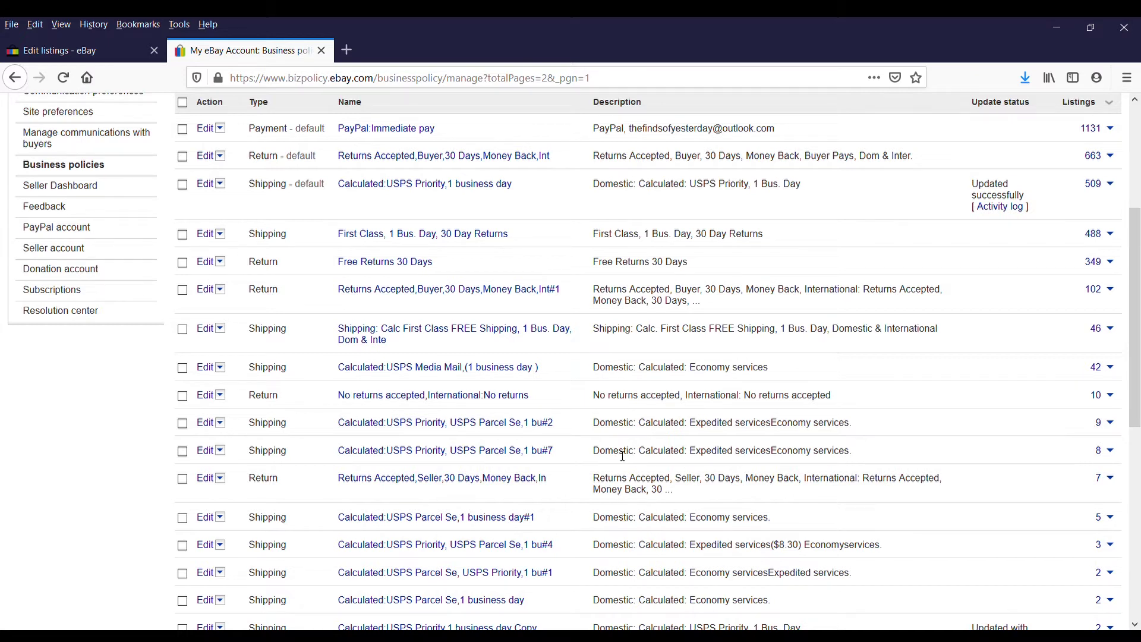
scroll(622, 456, down, 2)
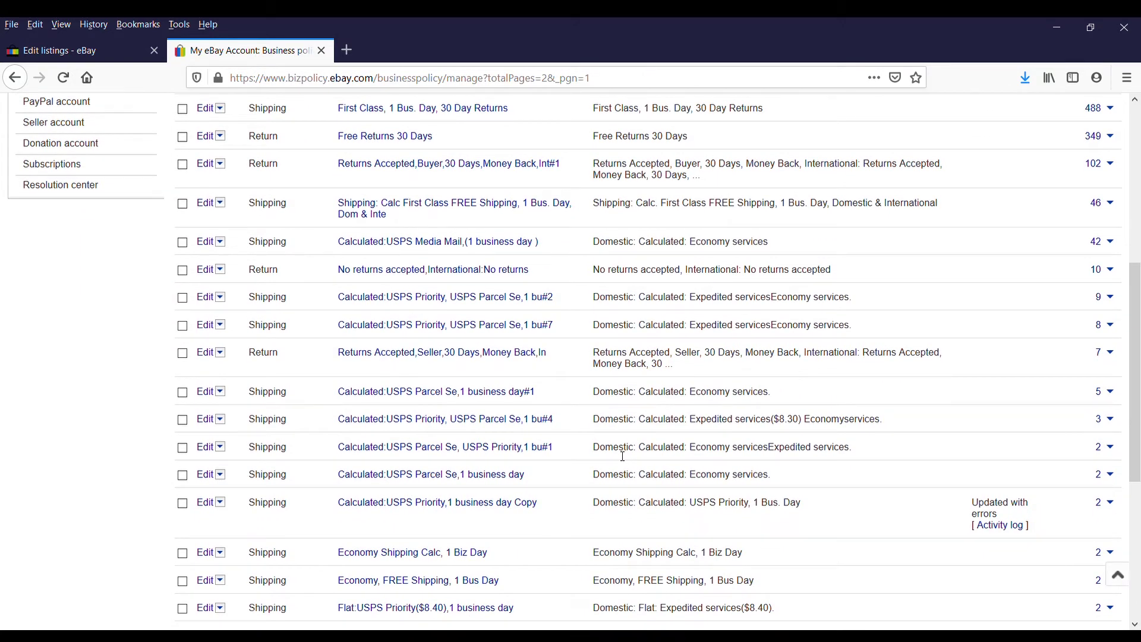
scroll(622, 456, up, 3)
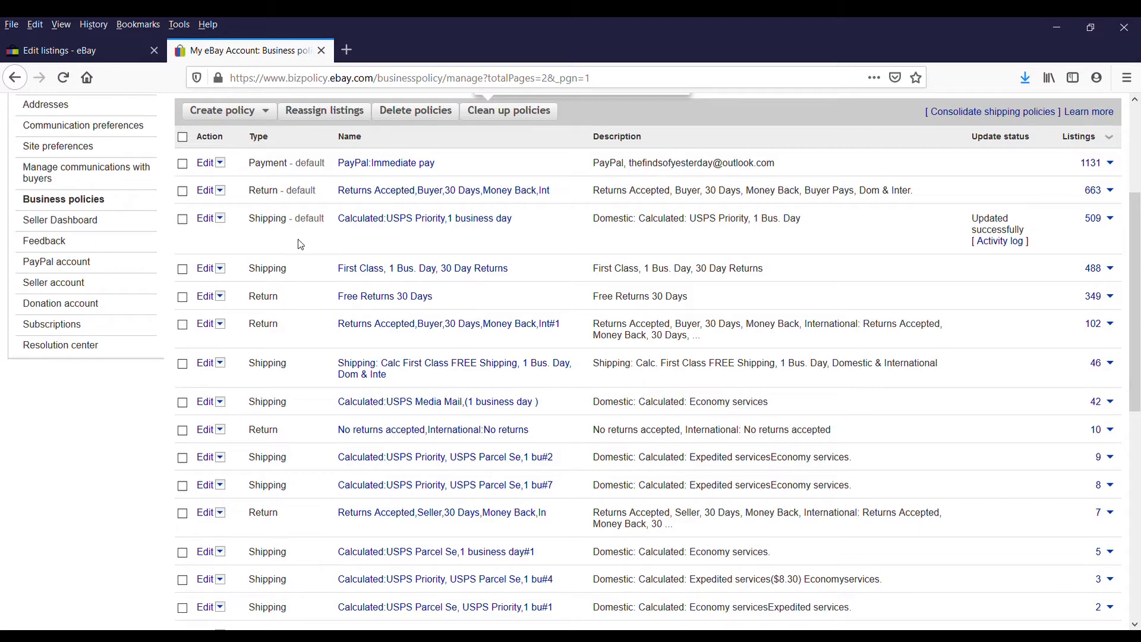
scroll(308, 243, up, 2)
scroll(307, 242, up, 1)
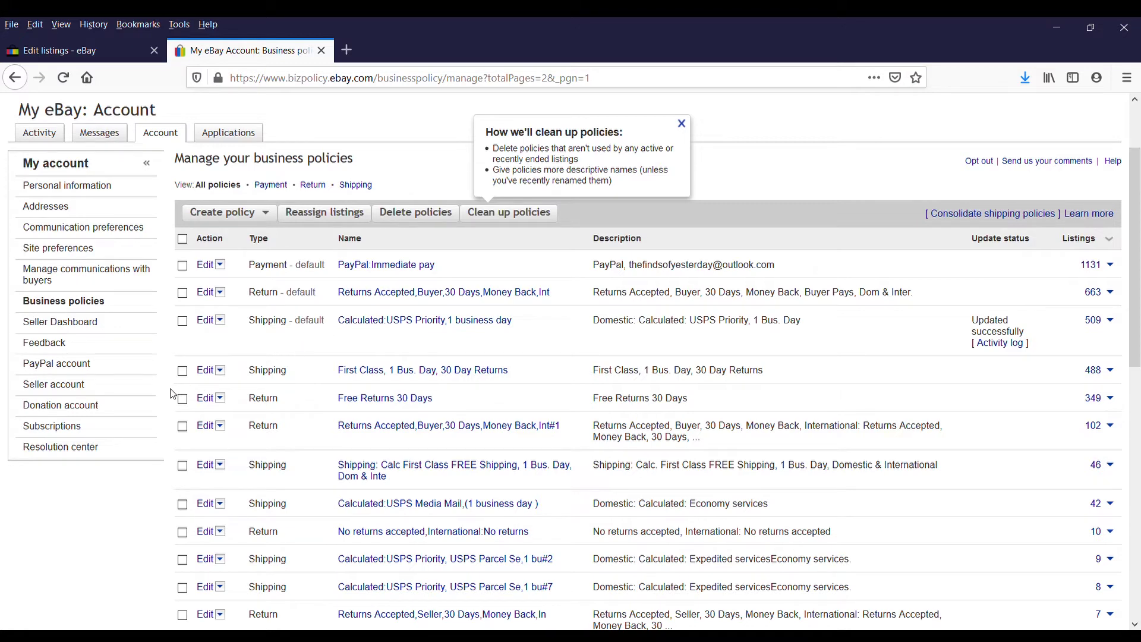
scroll(280, 571, down, 3)
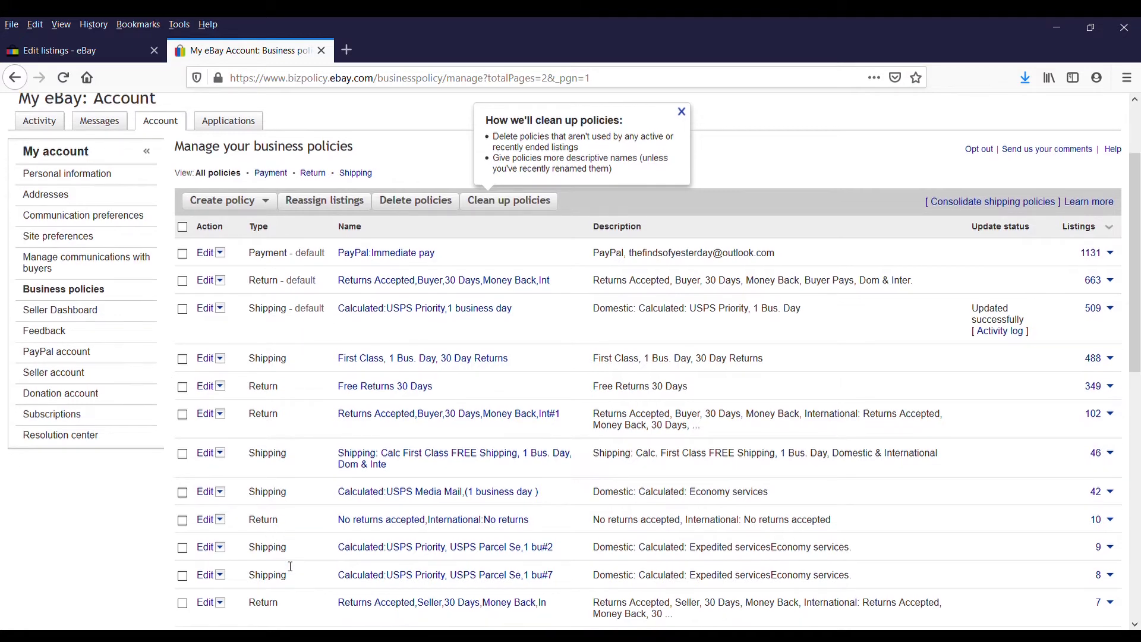
scroll(288, 565, down, 1)
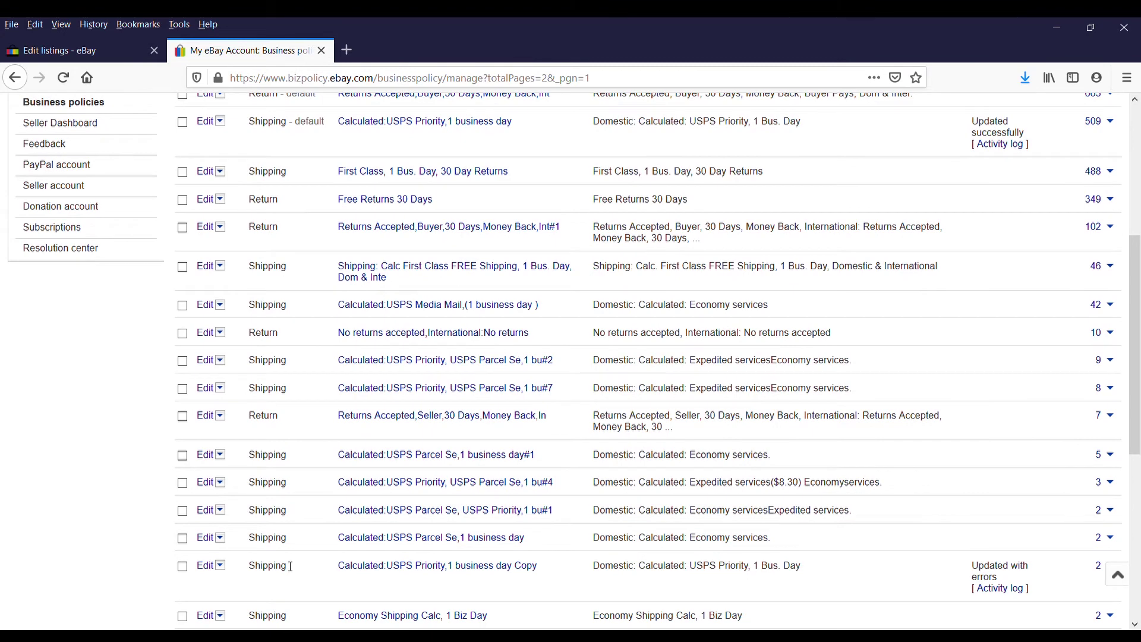
scroll(290, 564, up, 2)
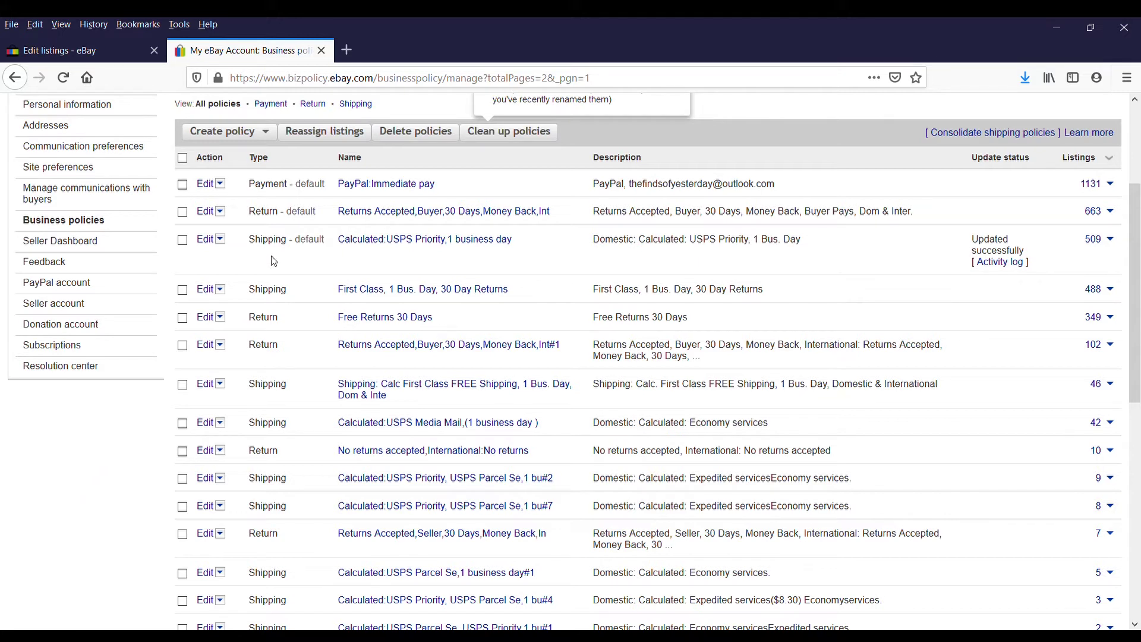
- Select the default shipping policy "Calculated:USPS Priority,1 business day" and look over the other policies on the first page
click(184, 240)
scroll(298, 545, down, 3)
scroll(298, 545, down, 10)
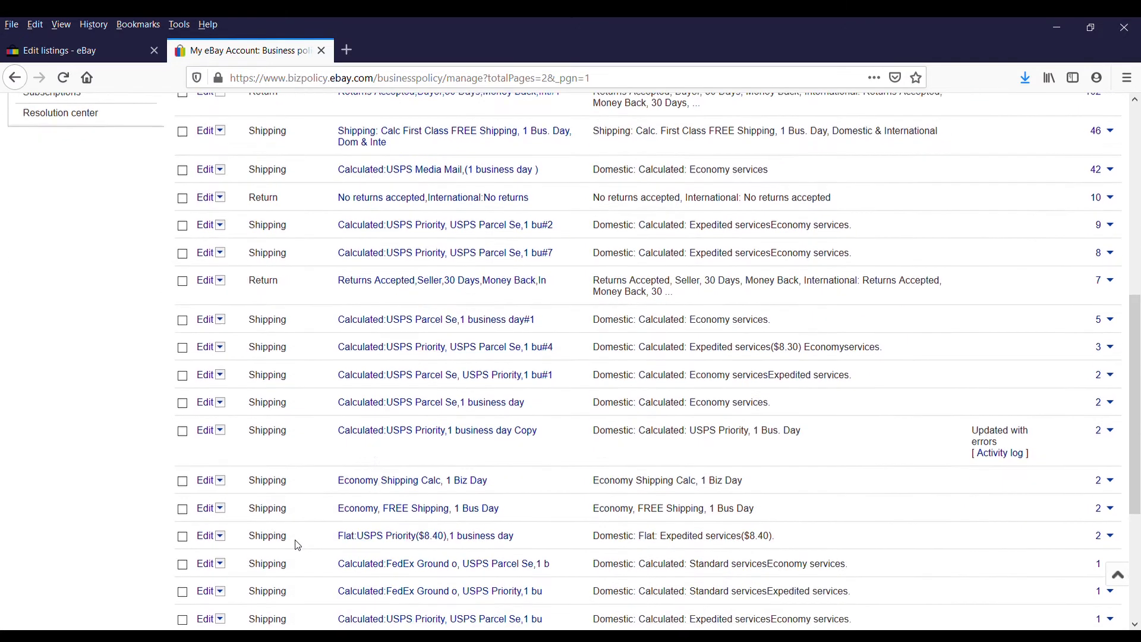
scroll(298, 545, up, 15)
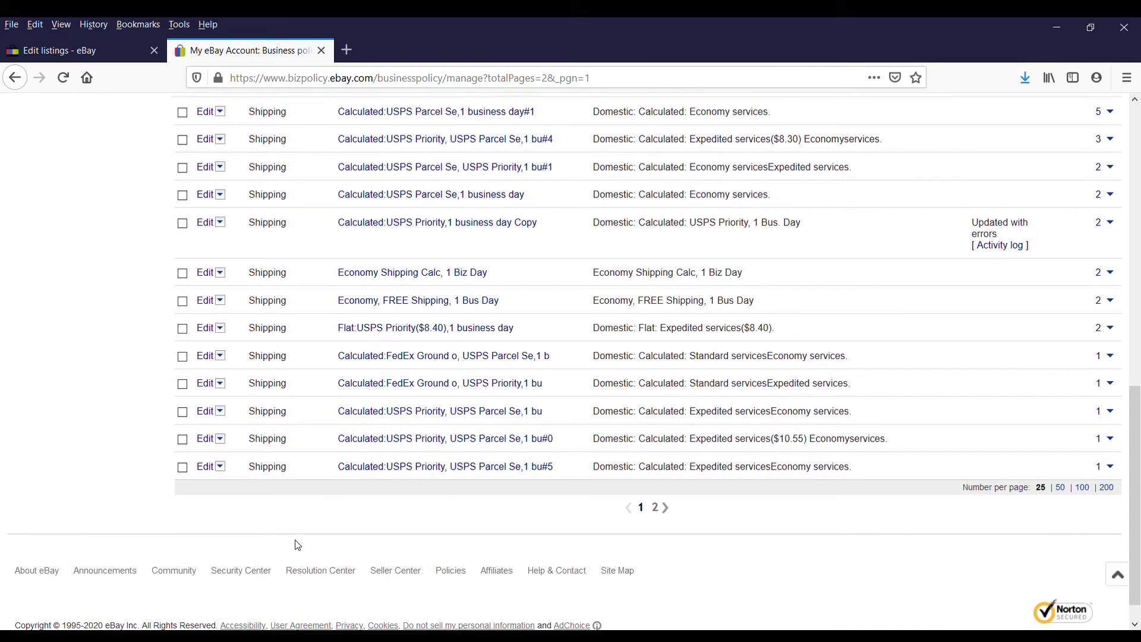
scroll(298, 545, up, 1)
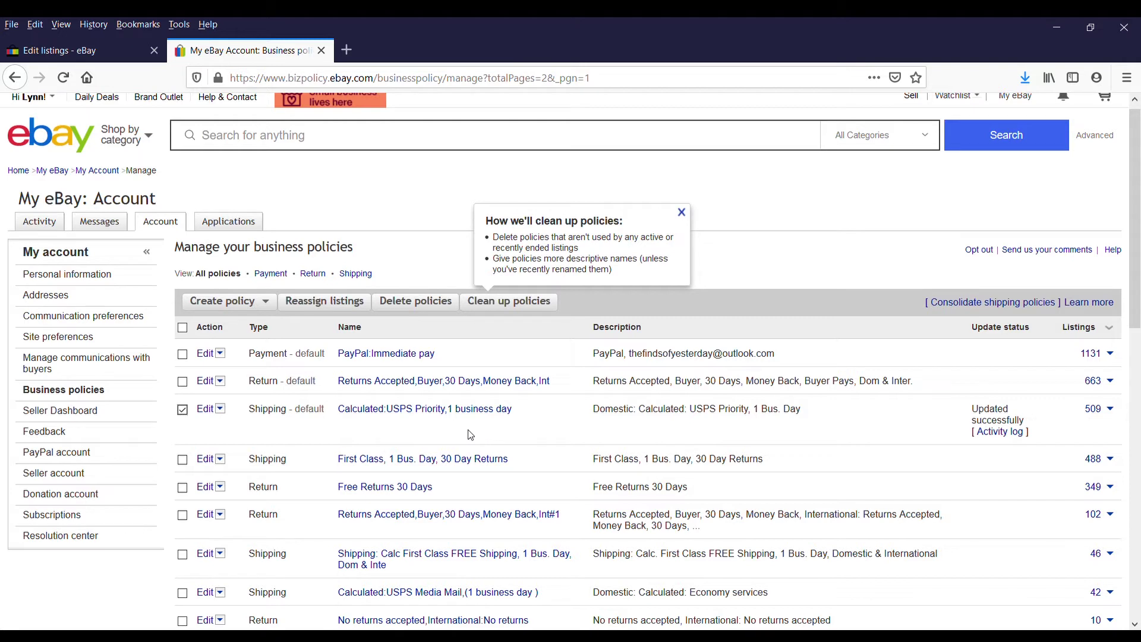
- Try setting the handling time of the "Calculated:USPS Priority,1 business day" policy to 3 business days, and cancel the edit
click(213, 411)
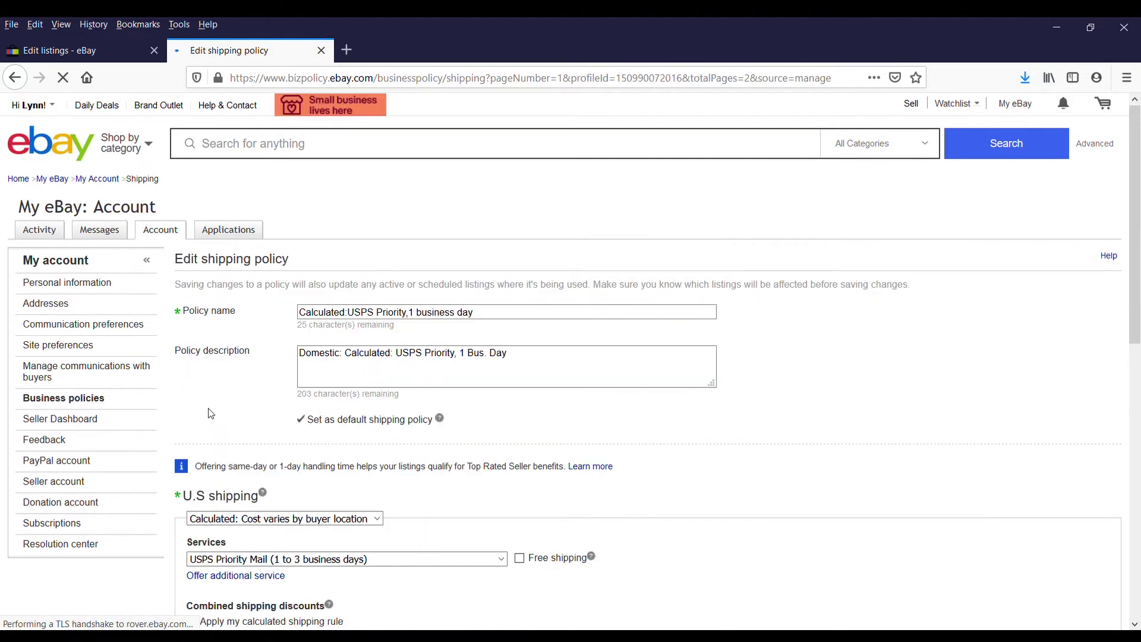
scroll(595, 366, down, 1)
scroll(595, 366, down, 2)
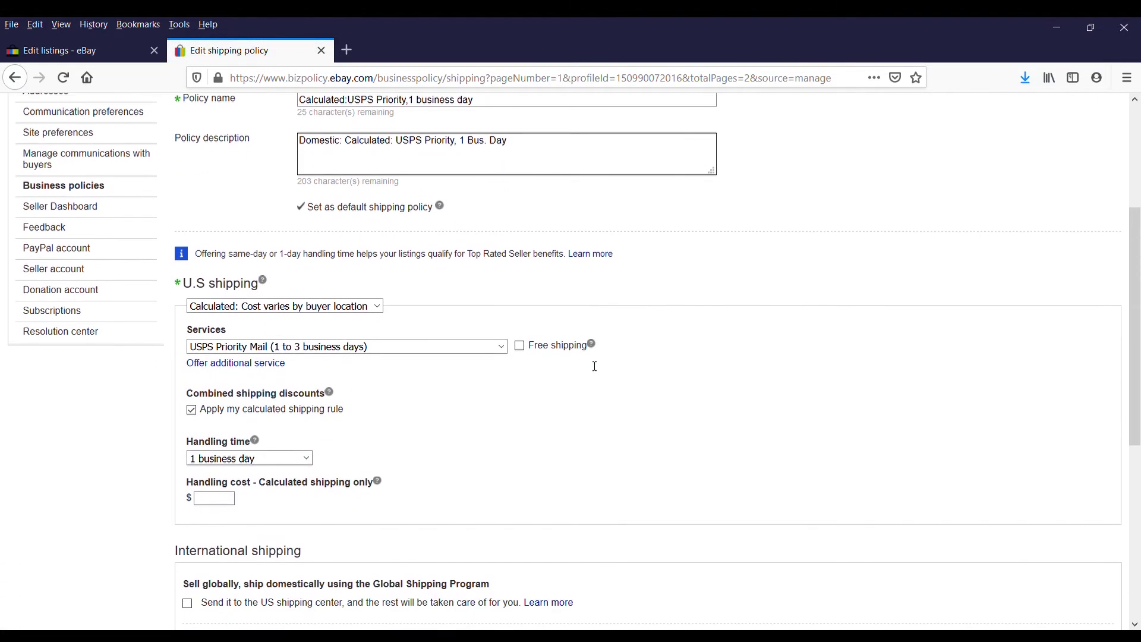
scroll(272, 448, down, 2)
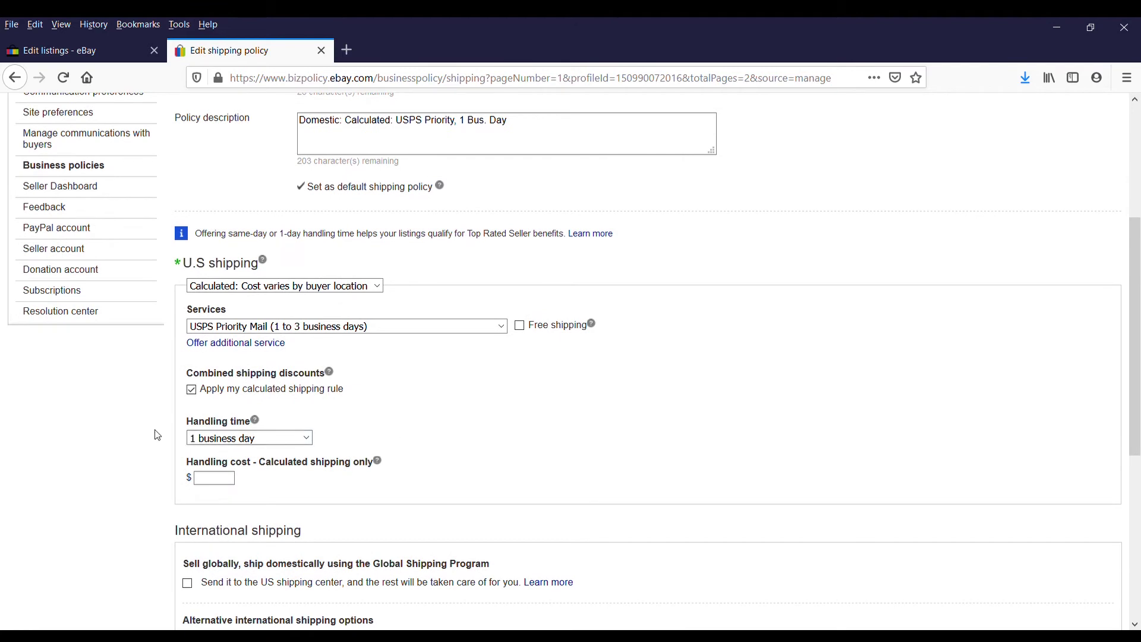
click(307, 439)
key(Down)
key(Down)
scroll(345, 451, down, 6)
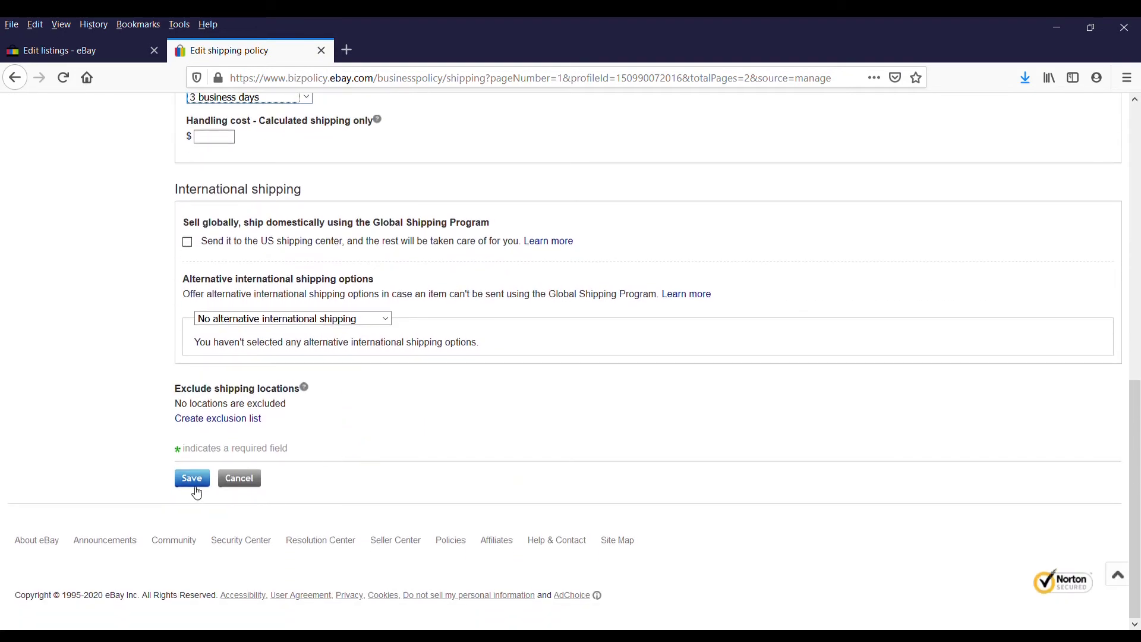
click(250, 486)
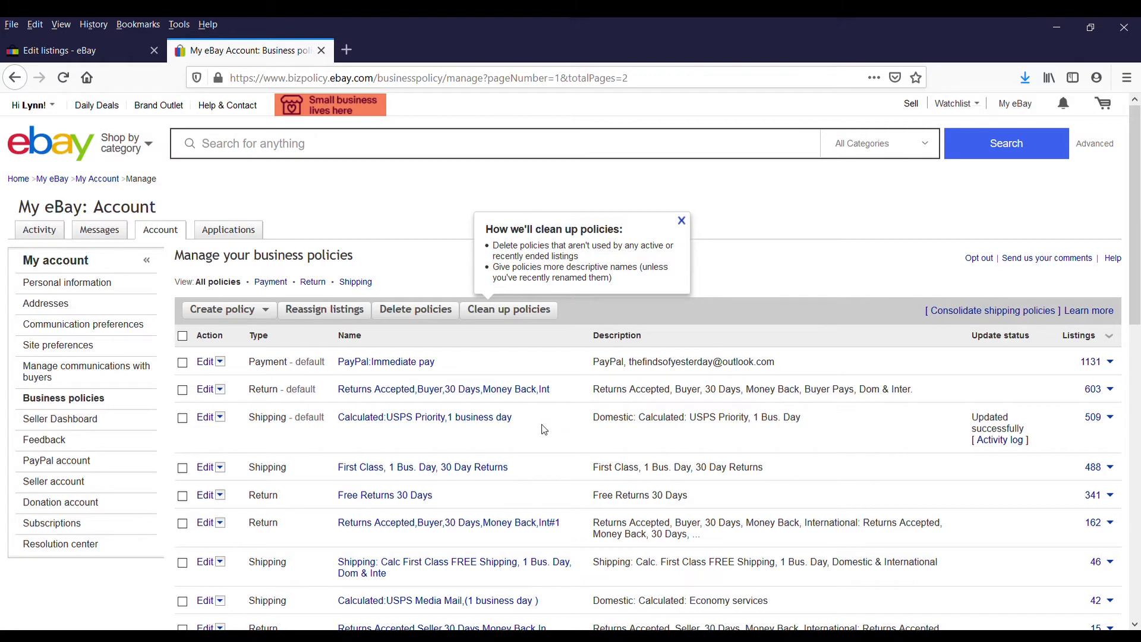
- Open the "First Class, 1 Bus. Day, 30 Day Returns" shipping policy, review its handling time and international options, and cancel without saving
scroll(544, 430, down, 2)
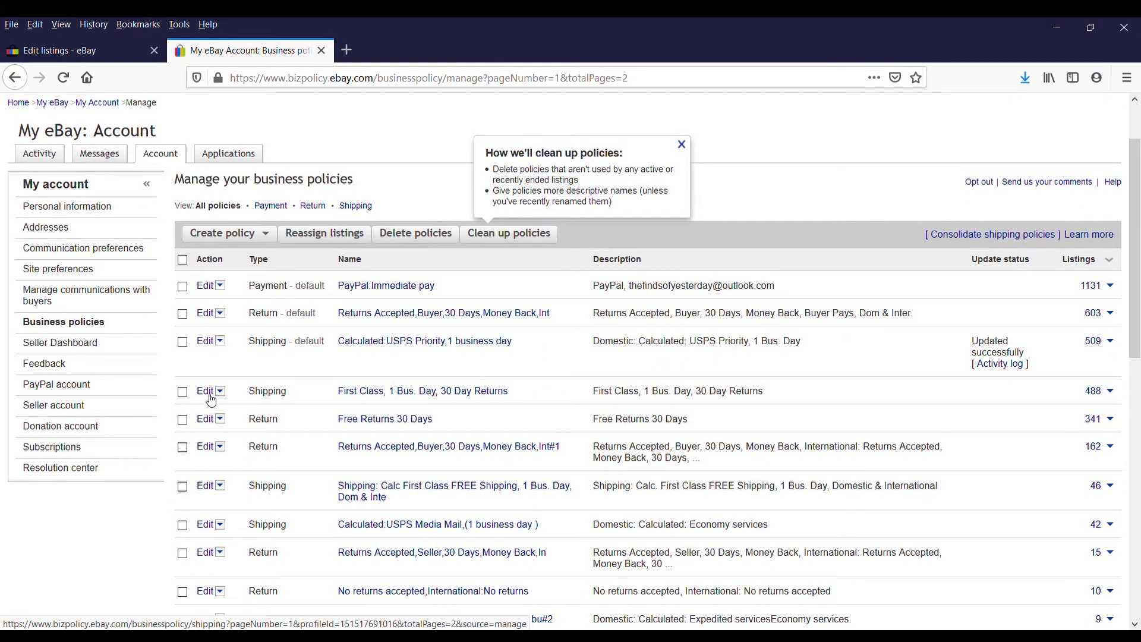
click(211, 398)
scroll(256, 426, down, 5)
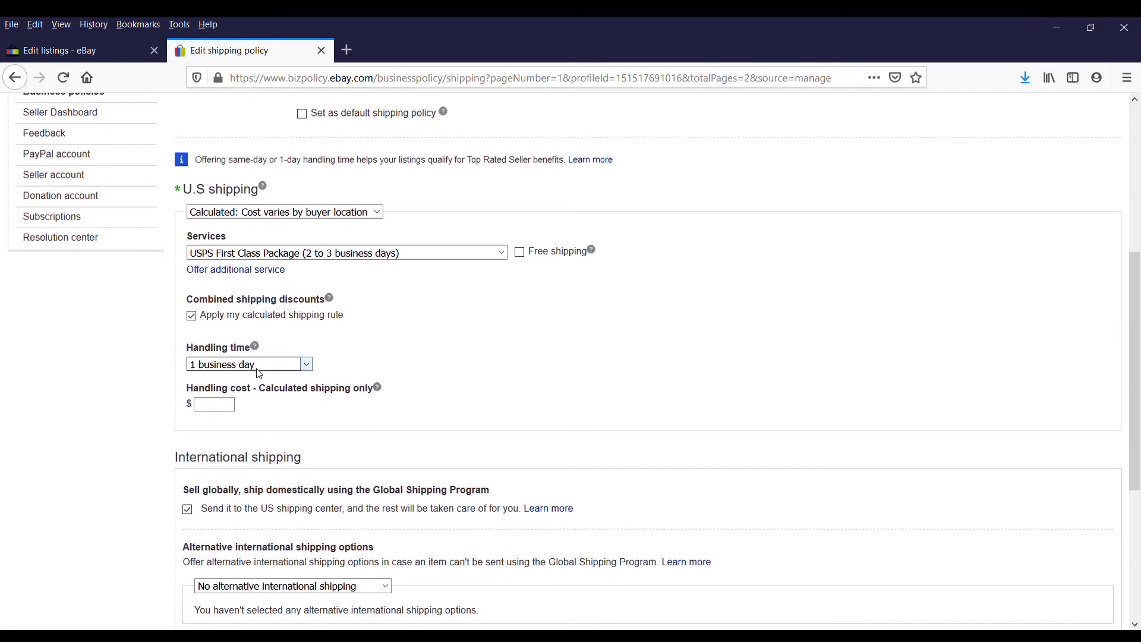
scroll(128, 469, down, 4)
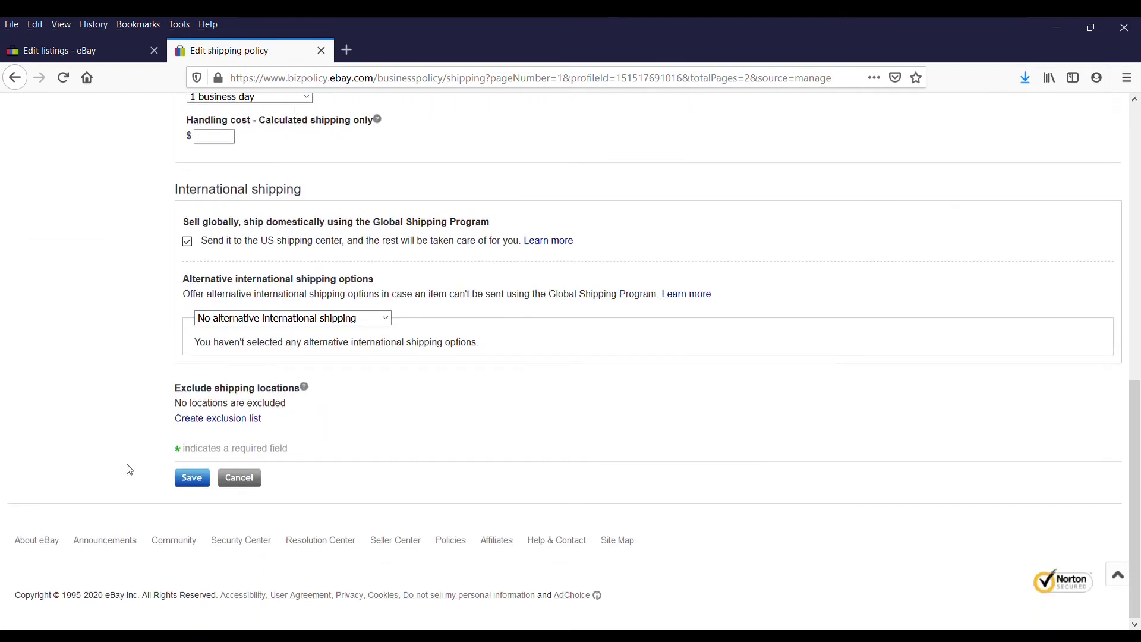
click(247, 482)
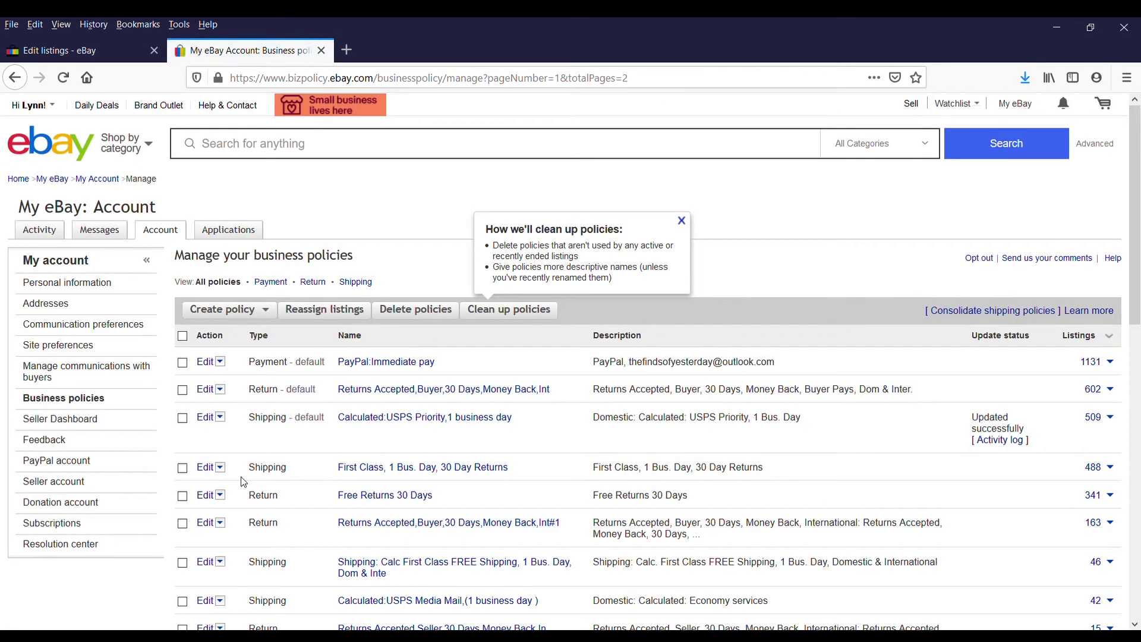
- Review the list of business policies from top to bottom, including the rarely used shipping policies
scroll(413, 207, down, 3)
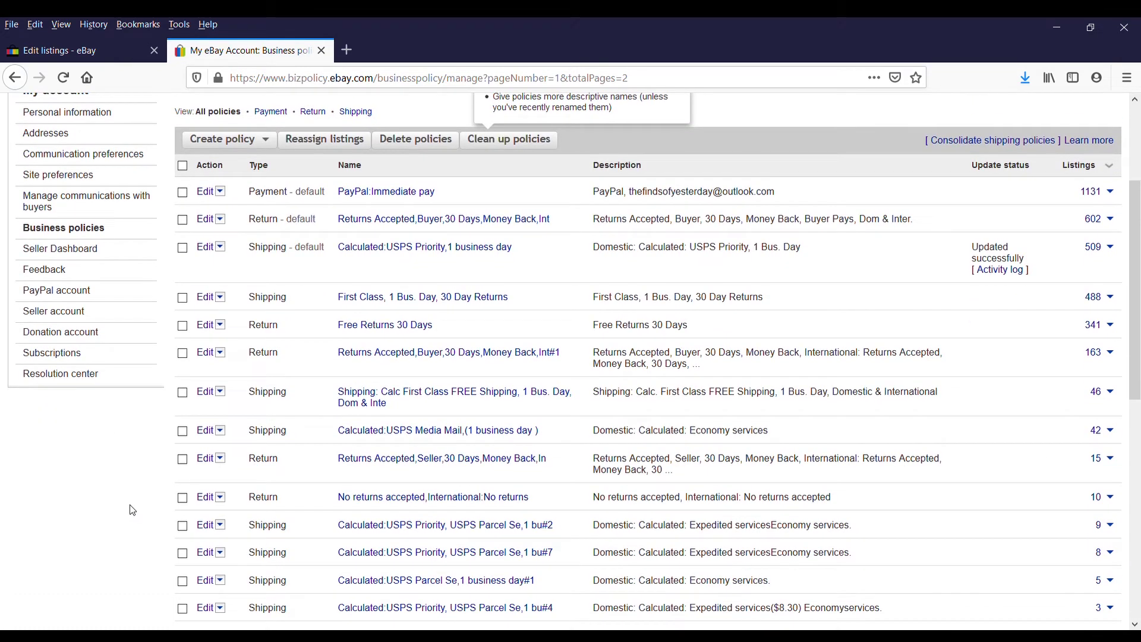
scroll(132, 510, down, 4)
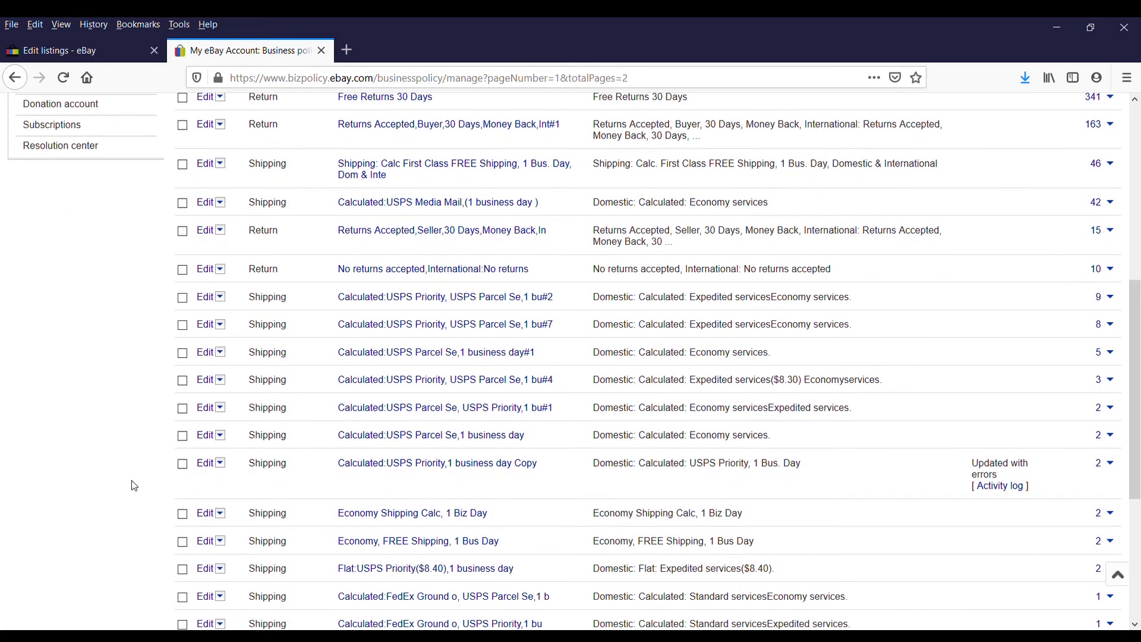
scroll(134, 486, down, 5)
scroll(135, 487, up, 10)
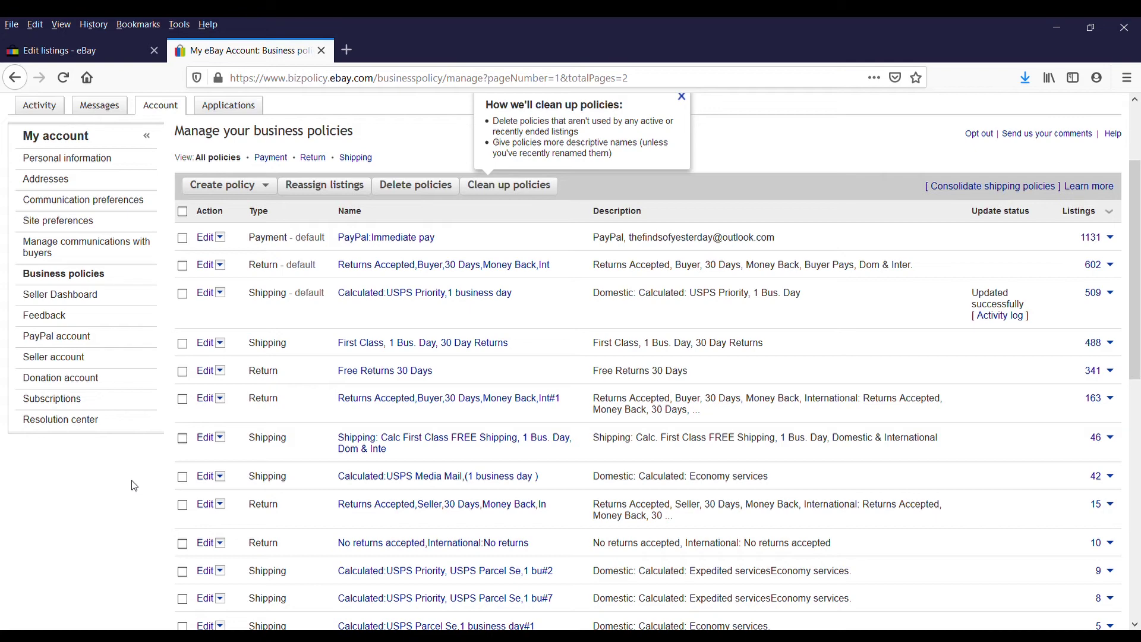
scroll(135, 485, up, 2)
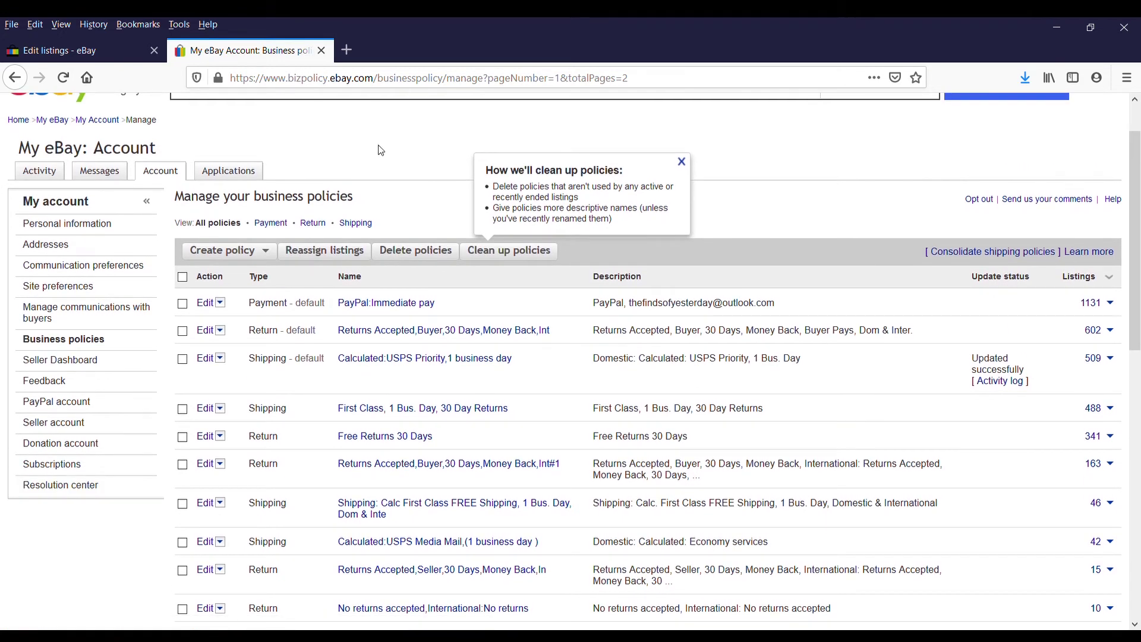
scroll(381, 151, up, 1)
scroll(381, 151, down, 2)
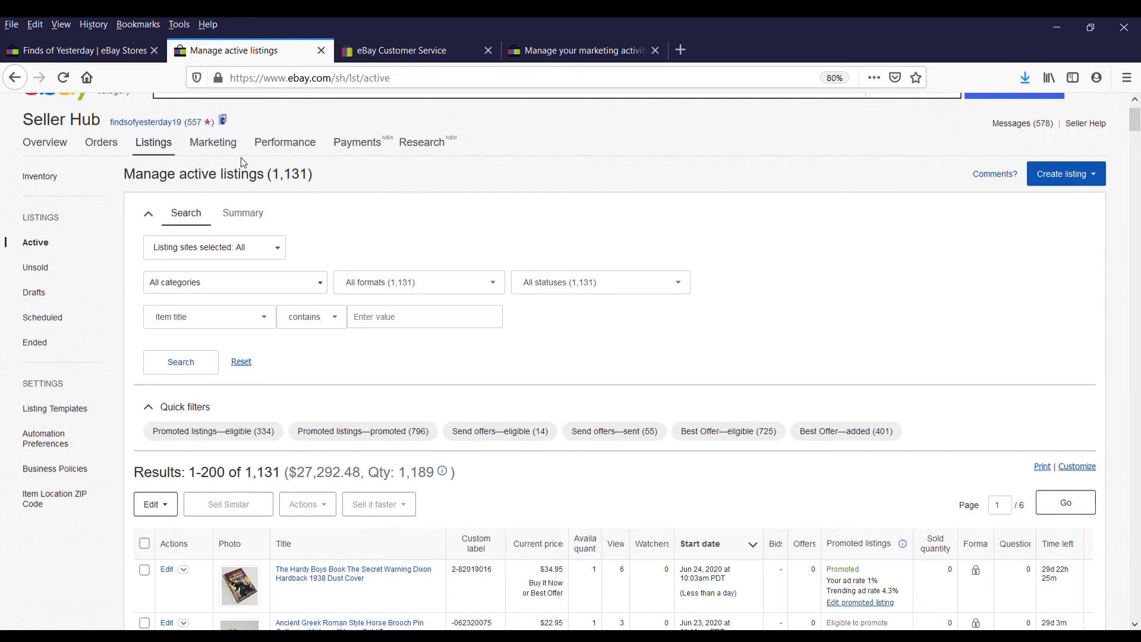
- Open the vacation settings from Seller Hub's marketing page and turn the vacation settings on
mouse_move(226, 149)
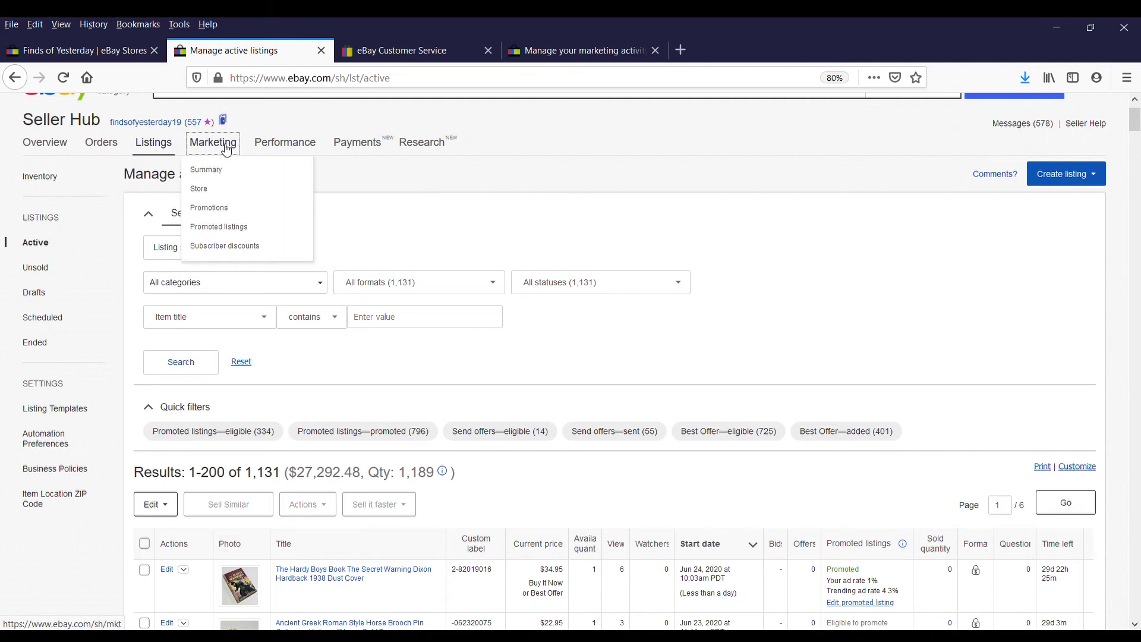
click(225, 146)
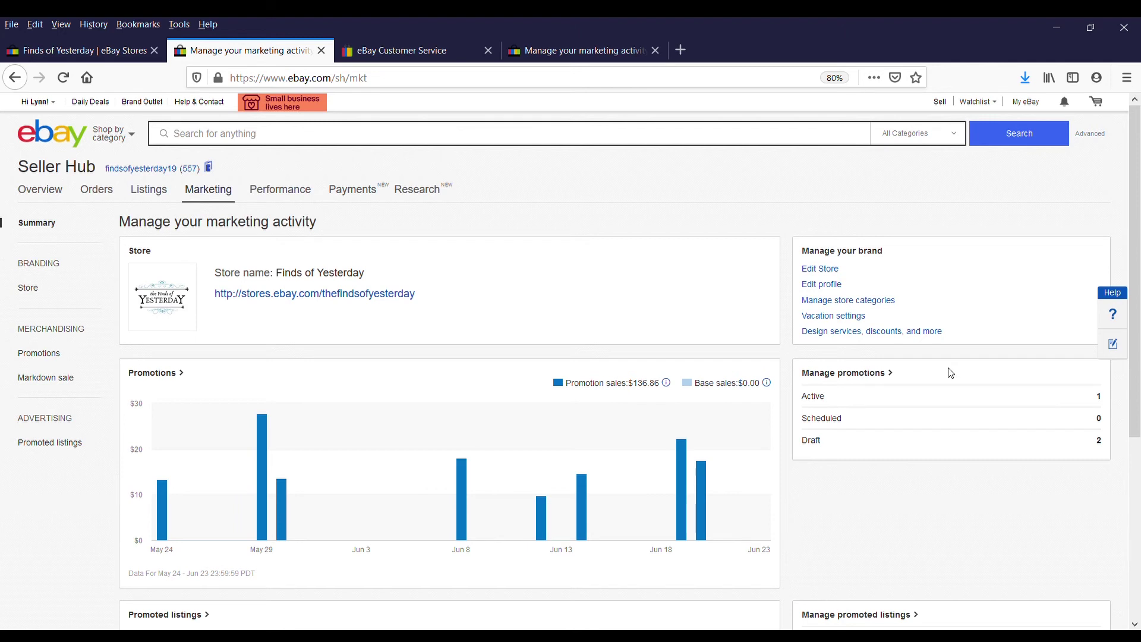
click(830, 318)
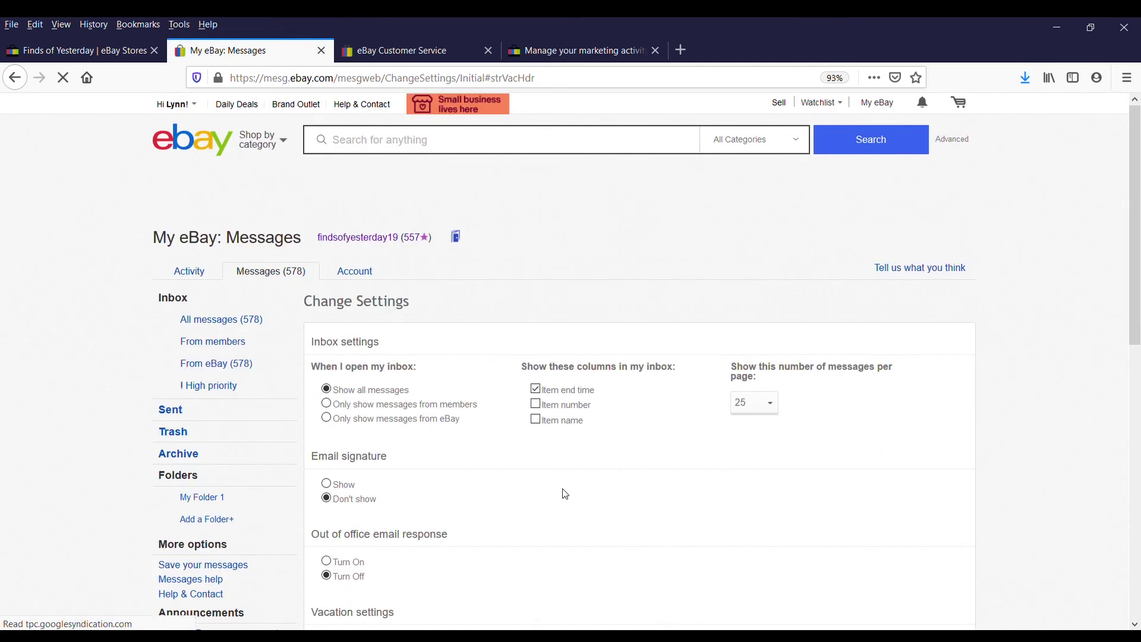
scroll(565, 493, down, 3)
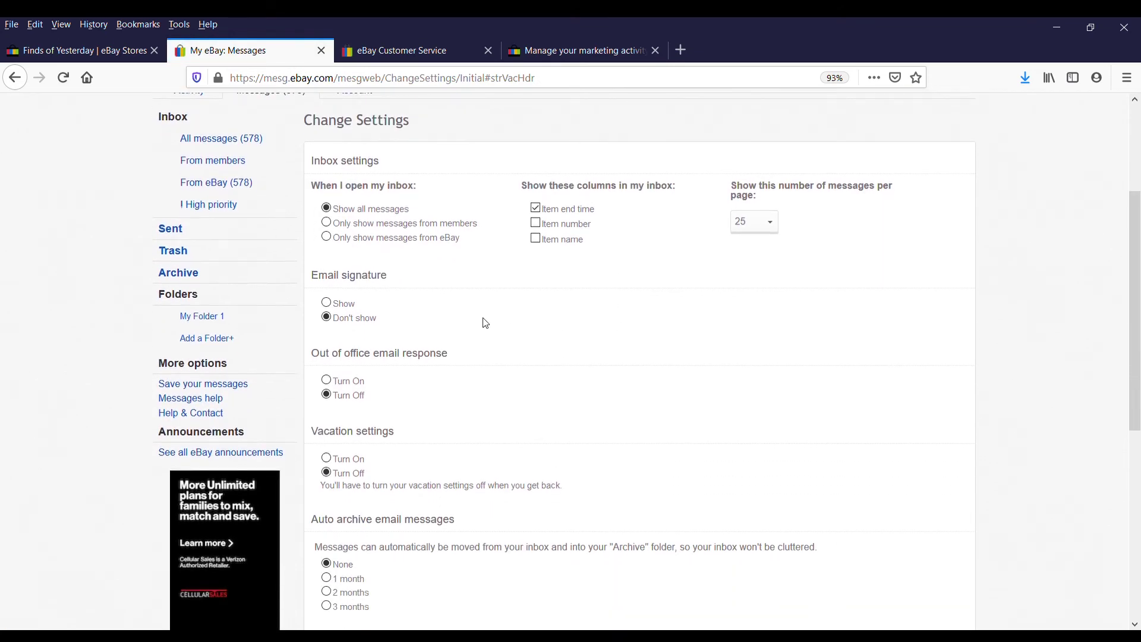
scroll(476, 484, down, 3)
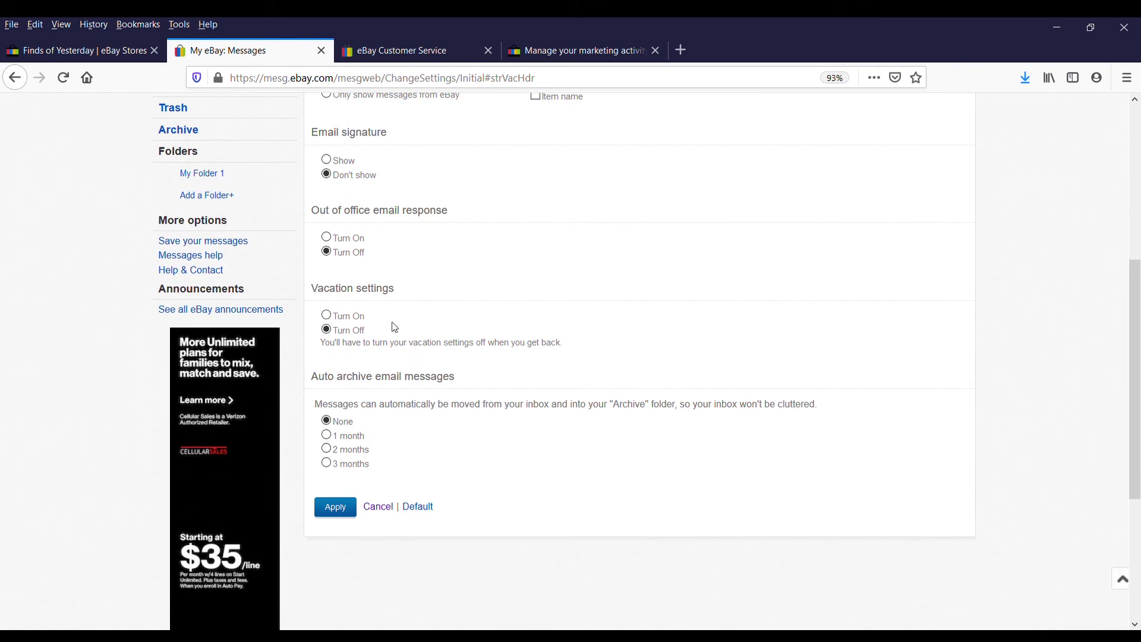
click(326, 315)
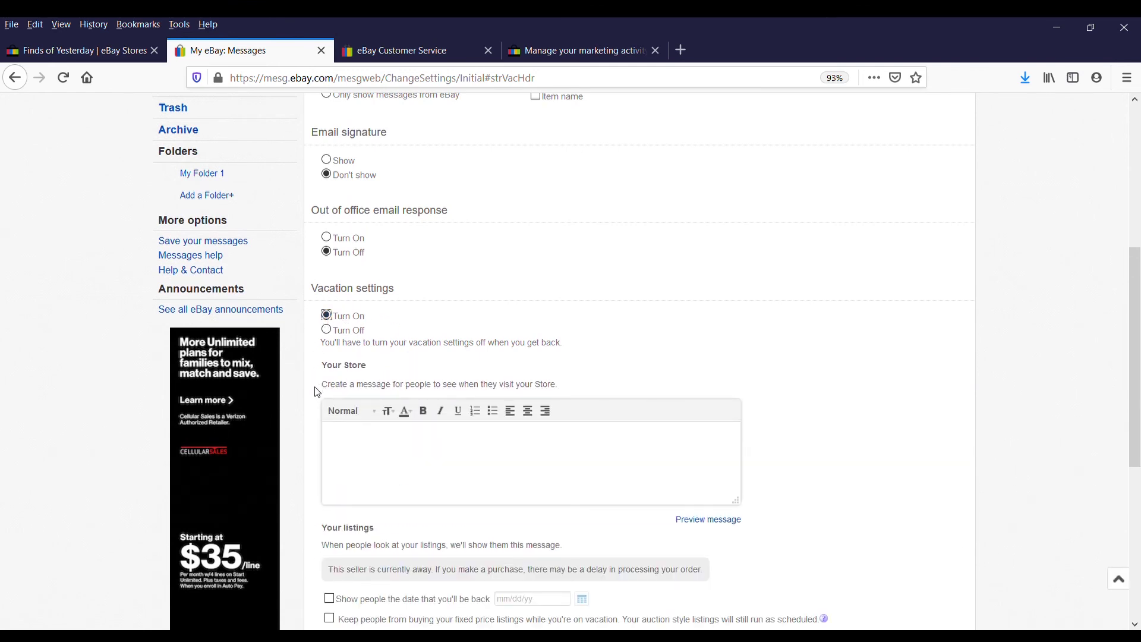
- Examine the vacation message and listing options, trying the option to show the return date and clearing it again
scroll(385, 462, down, 3)
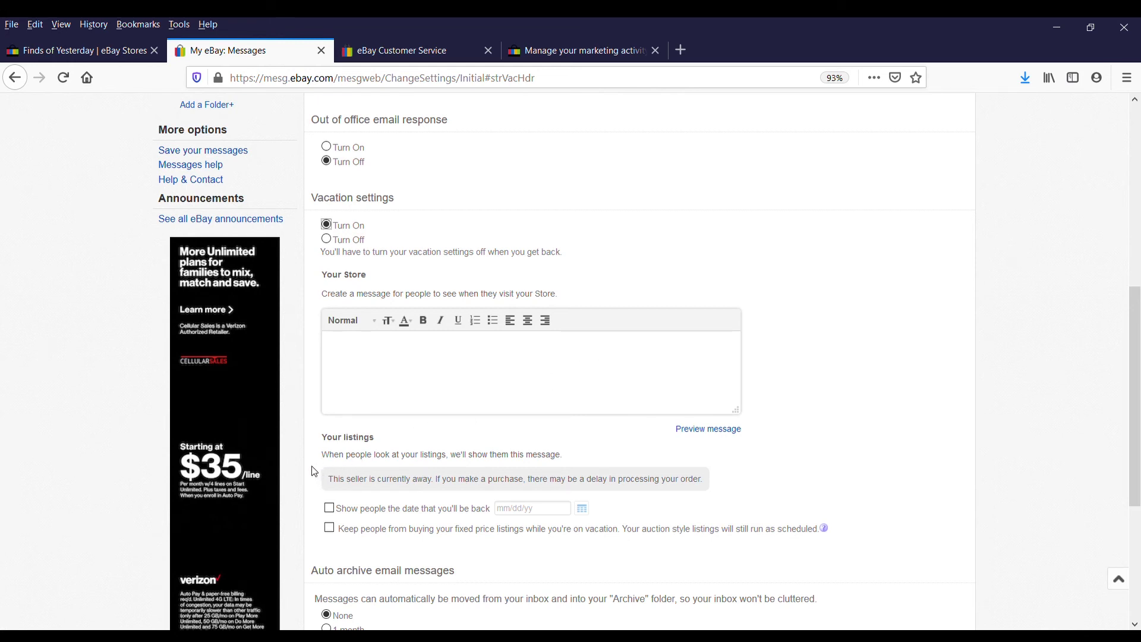
scroll(314, 472, down, 2)
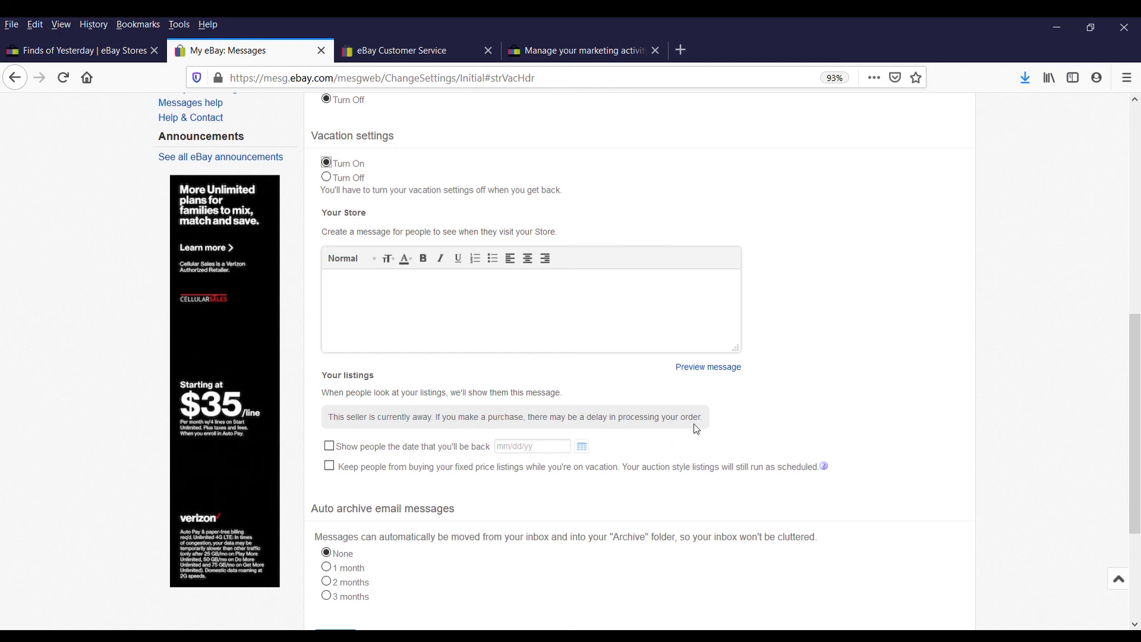
click(330, 447)
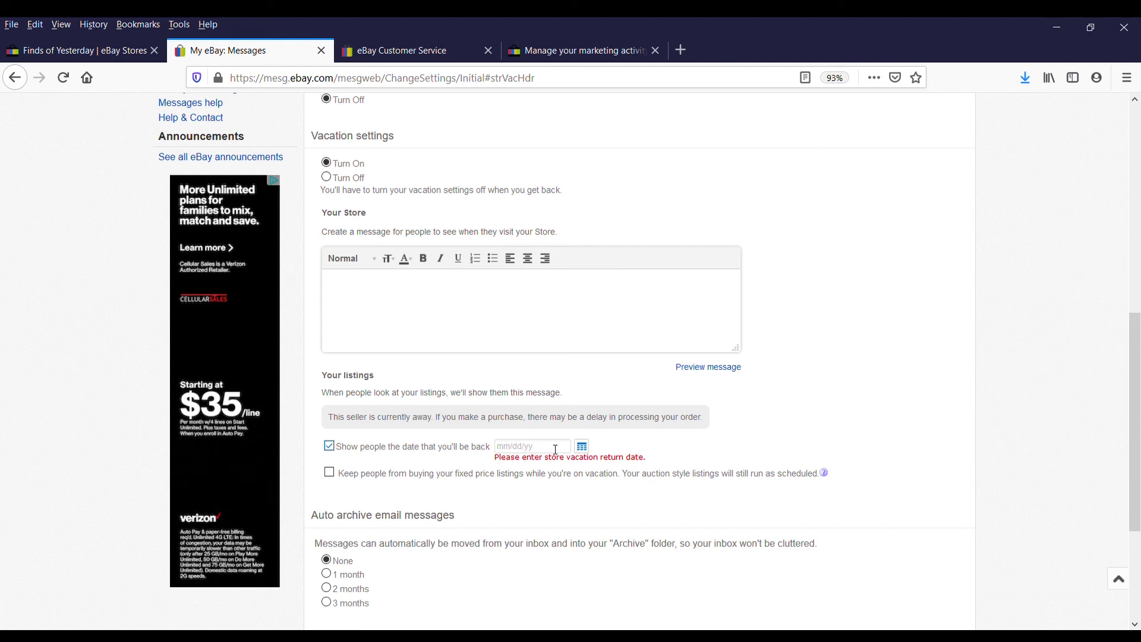
click(330, 450)
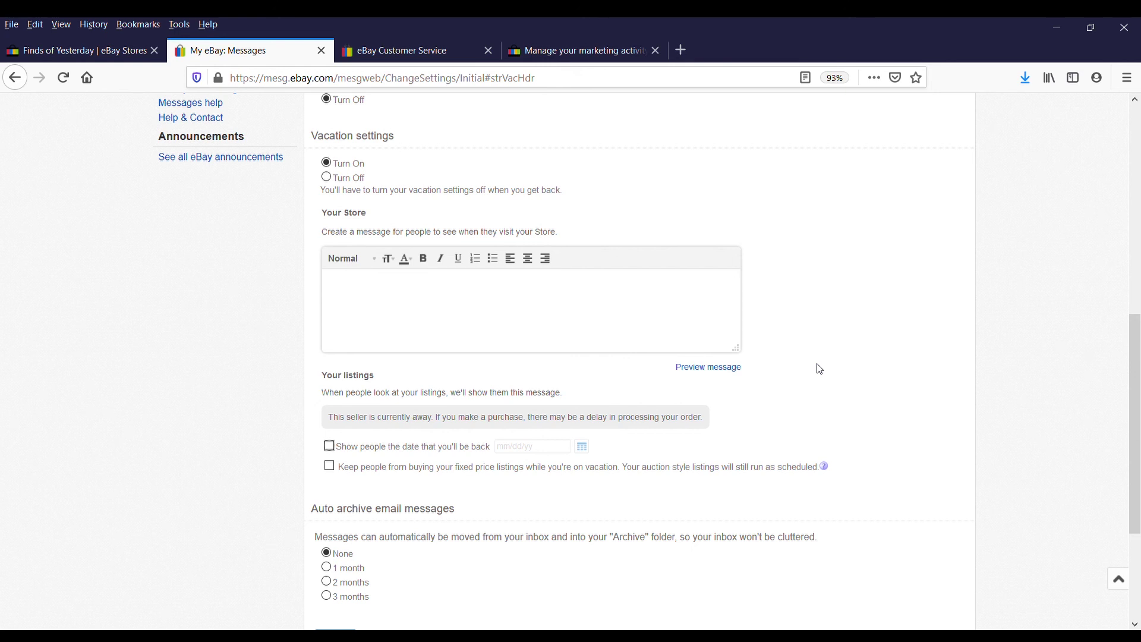
scroll(832, 332, up, 5)
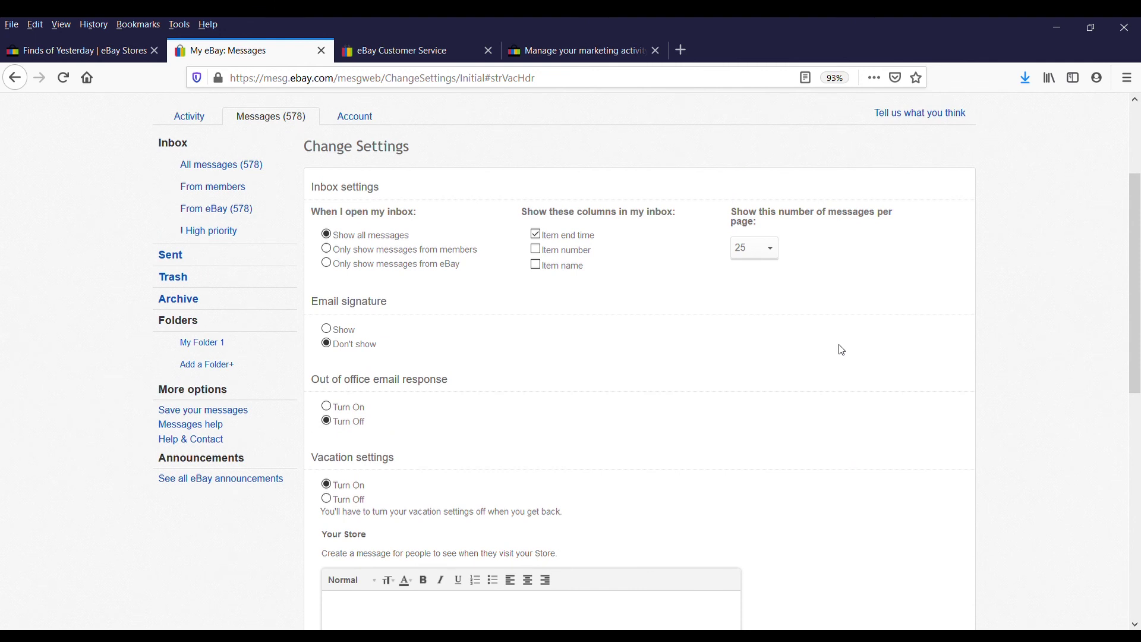
scroll(839, 348, up, 2)
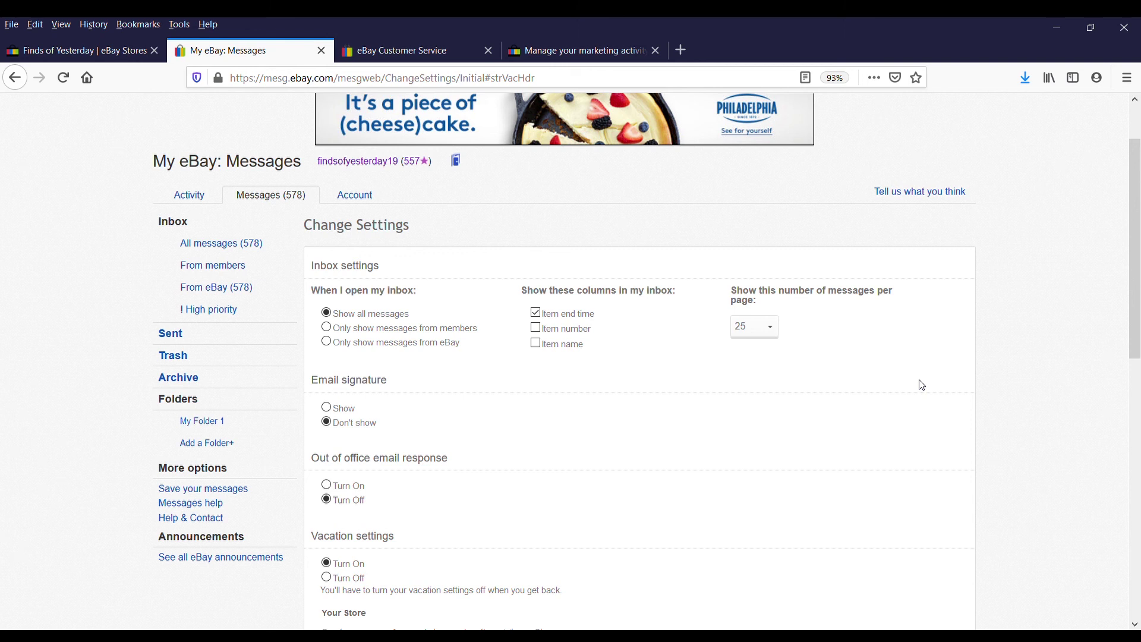
scroll(922, 385, up, 2)
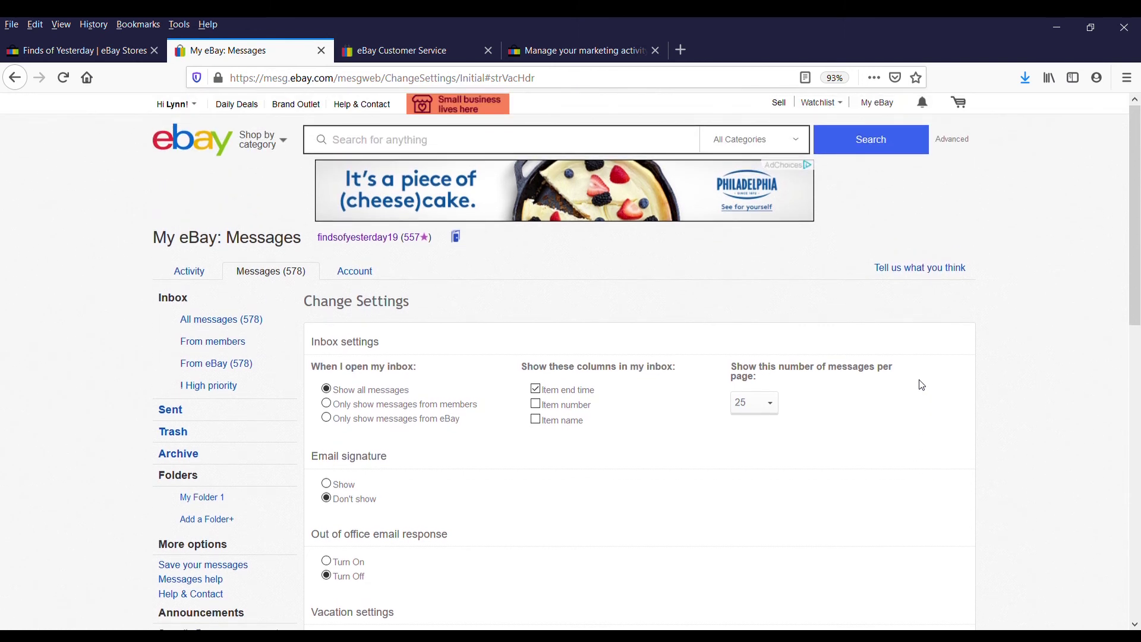